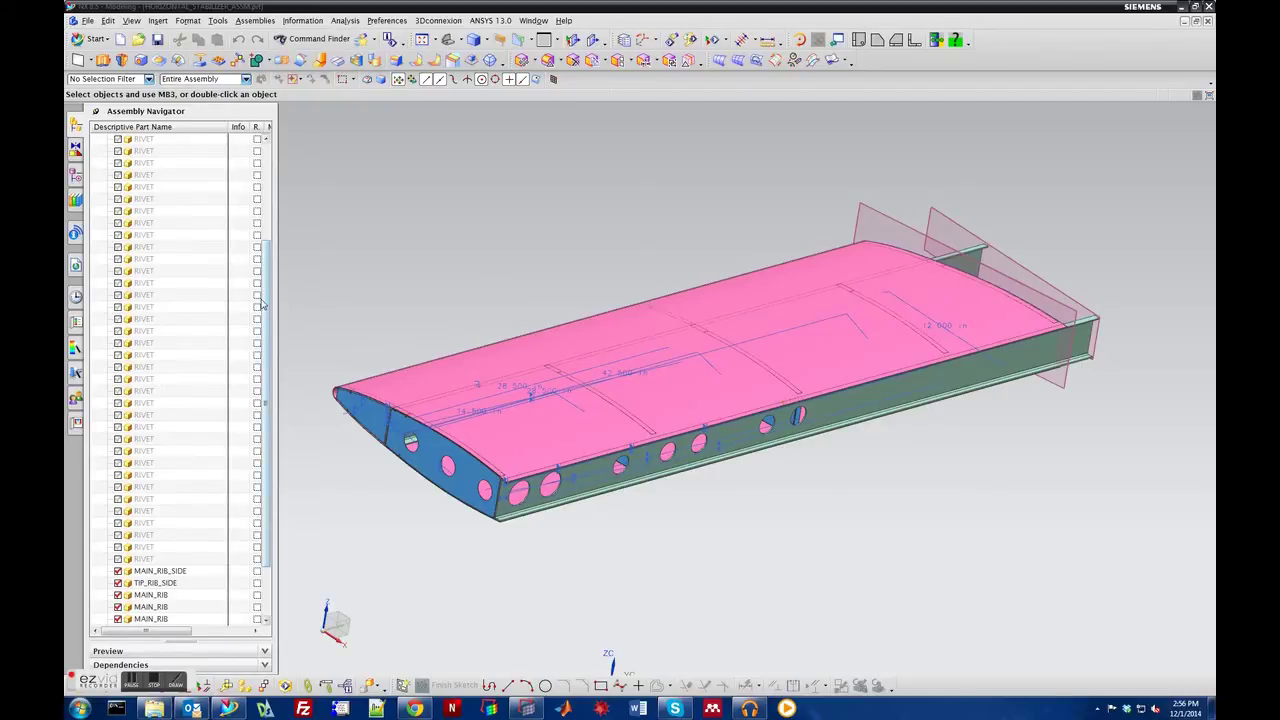
- Scroll the Assembly Navigator down to show the stabilizer's skin, spars, ribs and rivets
drag(260, 316, 166, 477)
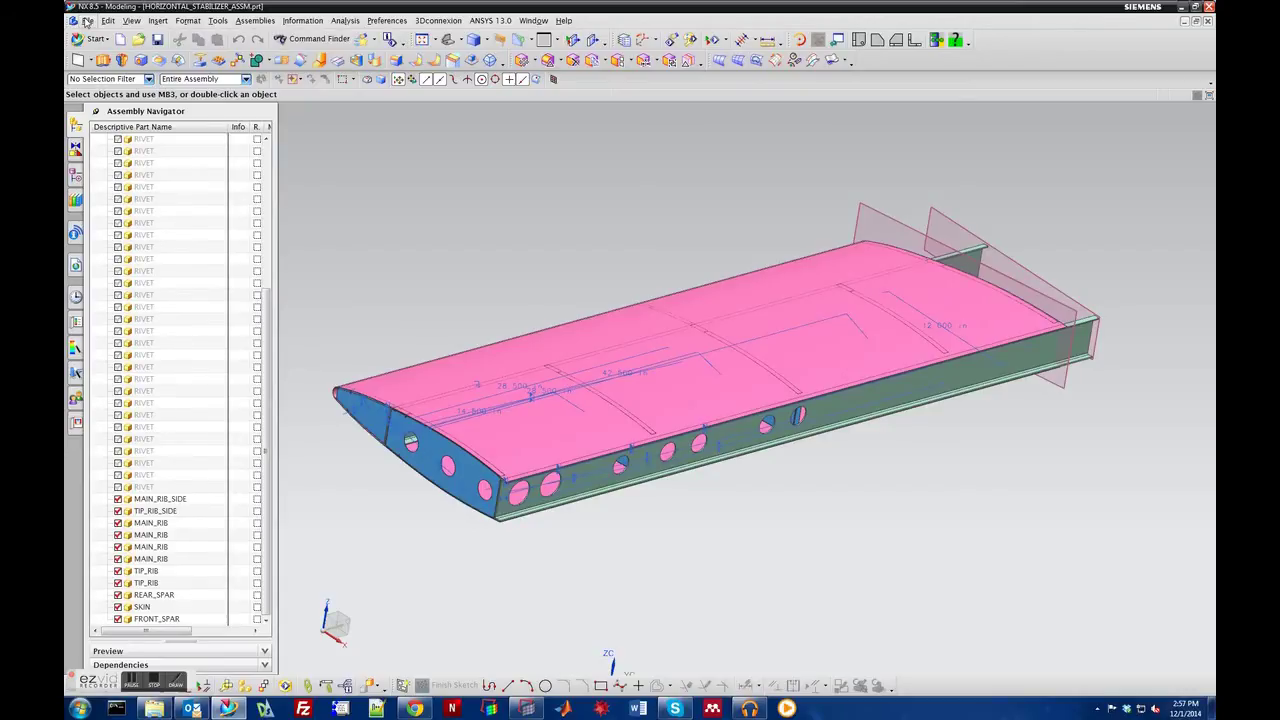
- Export the assembly to IGES, checking the output path points to HORIZONTAL_STABILIZER_ASSM.igs in the Wing folder
click(87, 21)
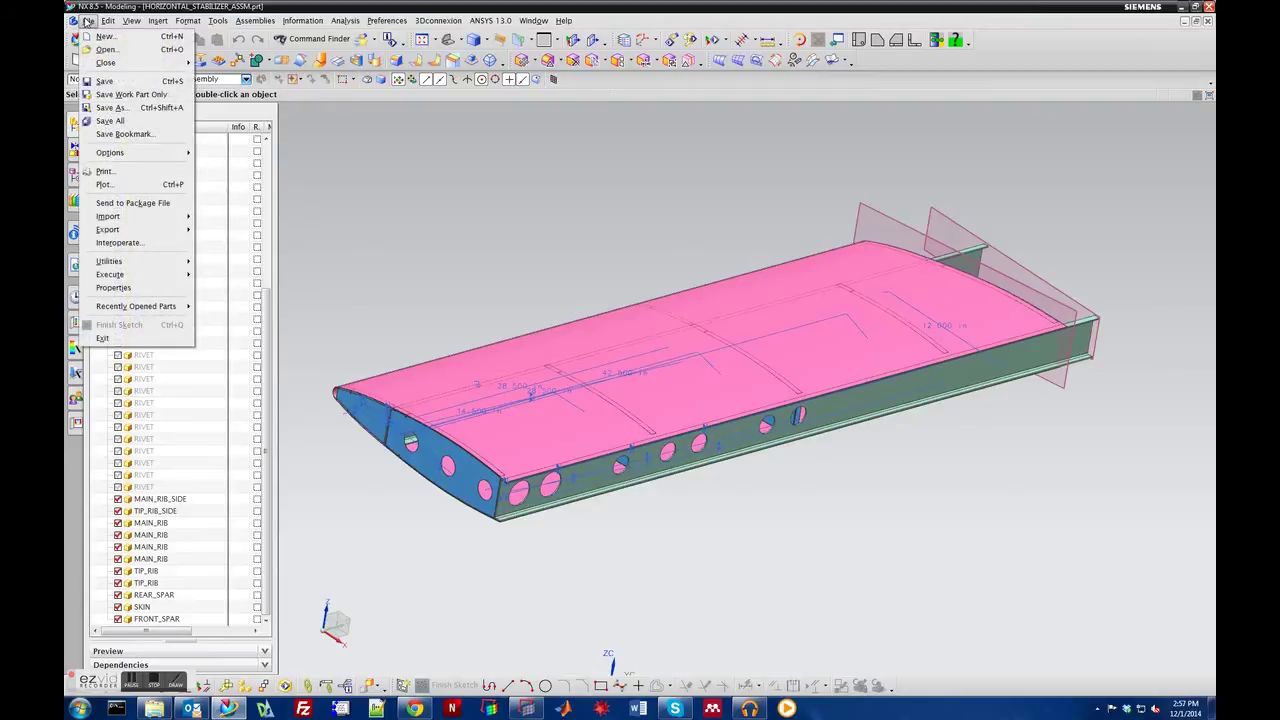
mouse_move(112, 229)
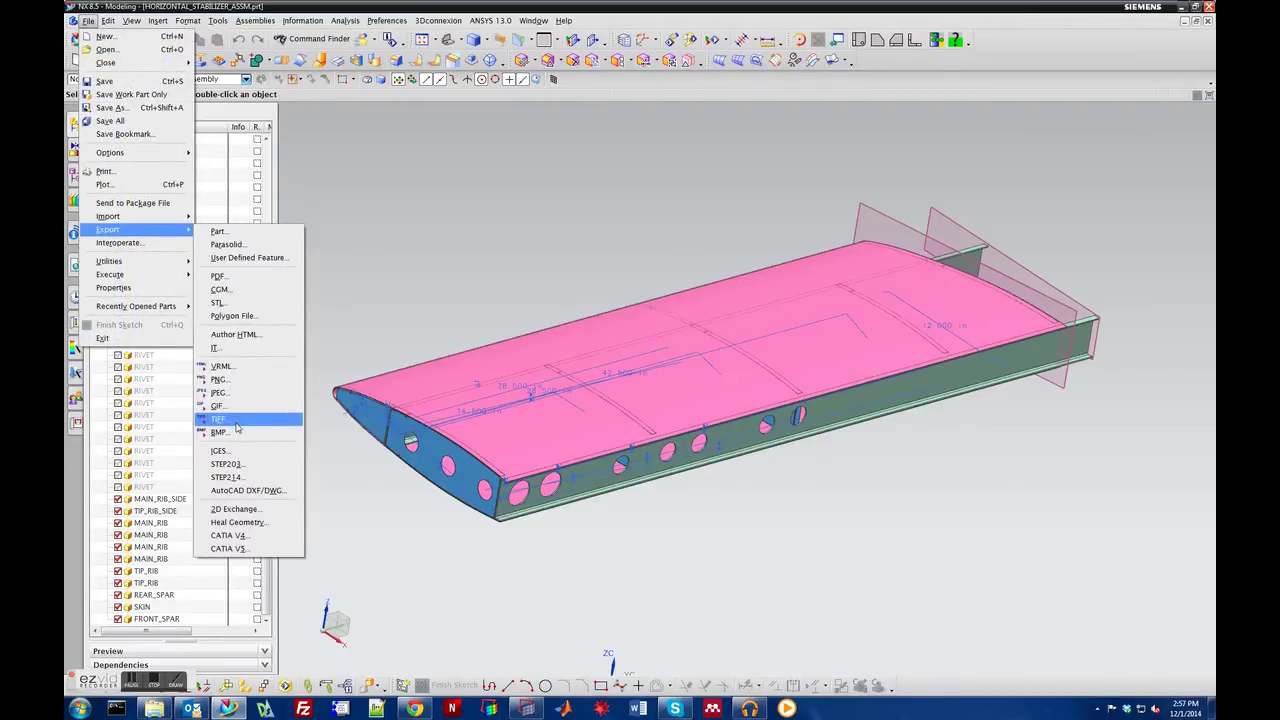
click(219, 451)
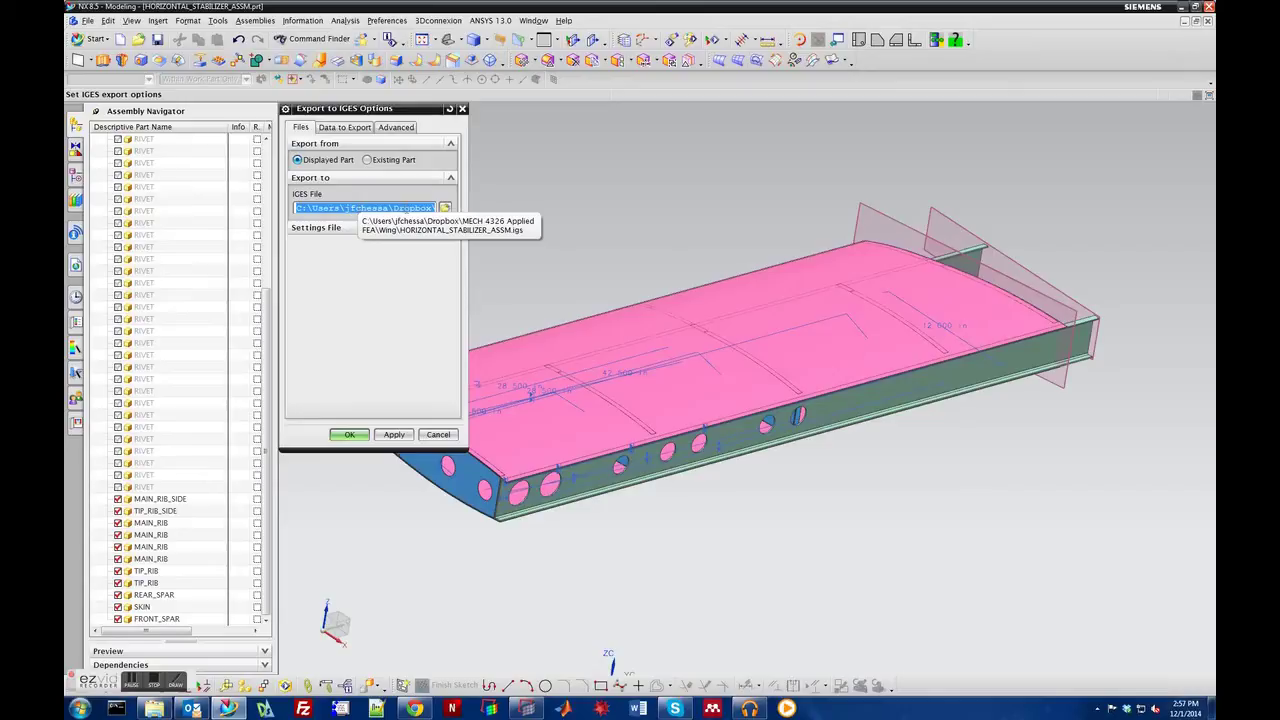
drag(357, 208, 459, 211)
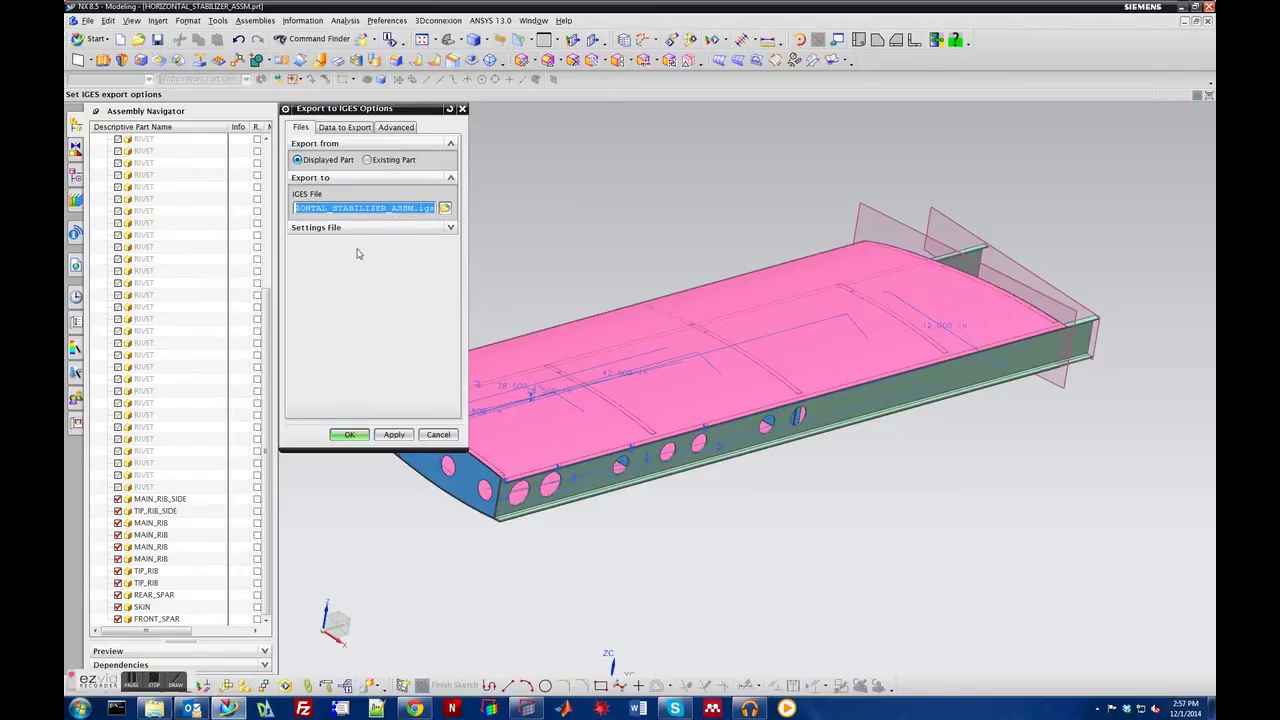
click(349, 434)
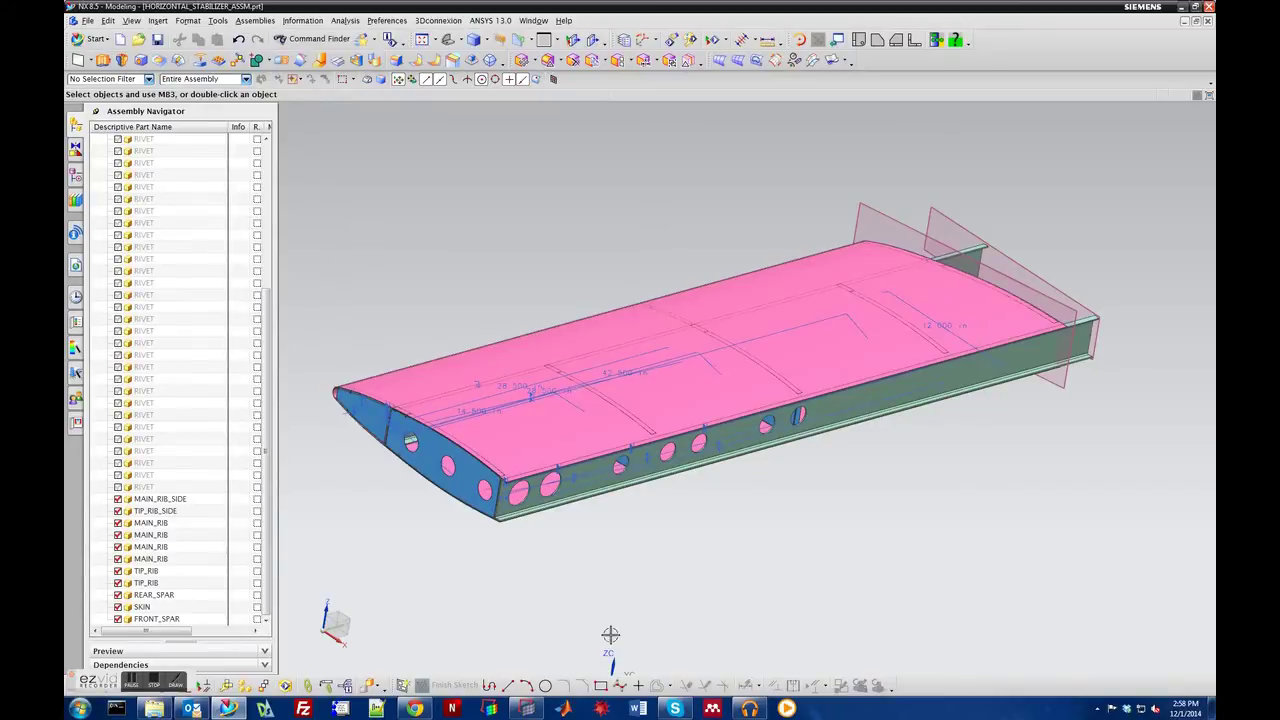
- Check HORIZONTAL_STABILIZER_ASSM.igs (1,690 KB) in the Wing folder, then minimize NX to reveal HyperMesh
click(153, 708)
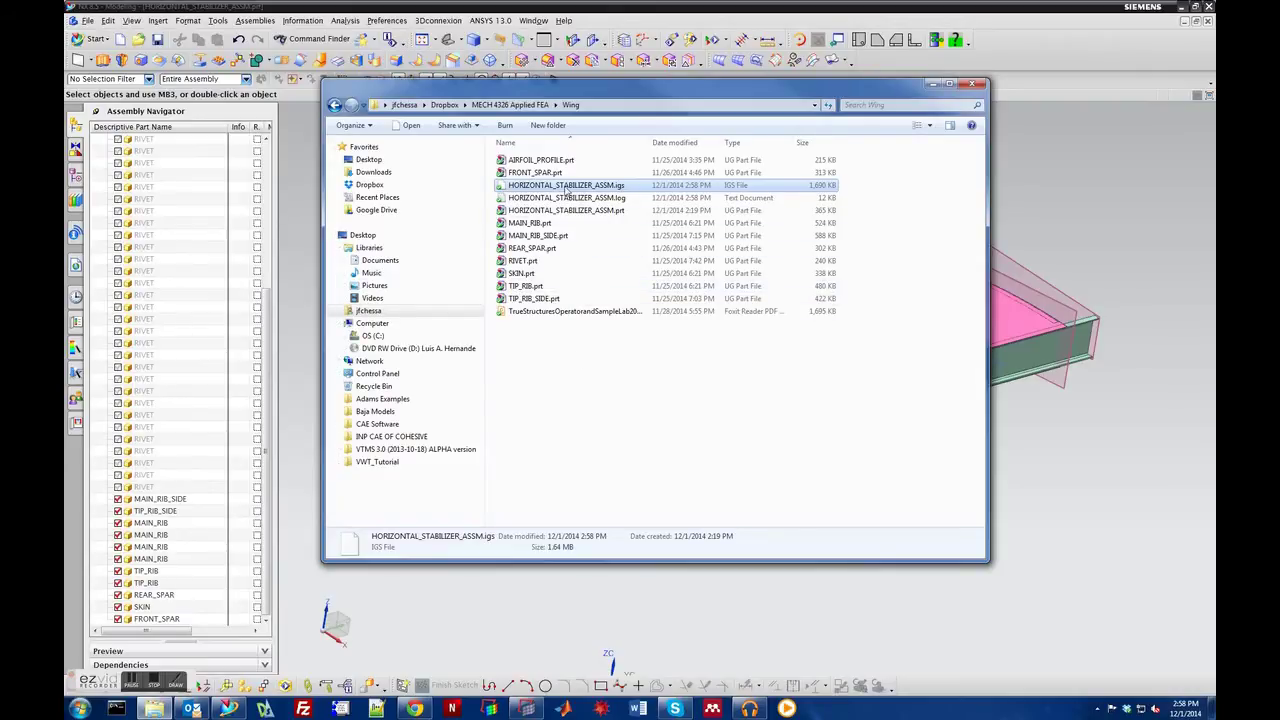
drag(584, 90, 571, 61)
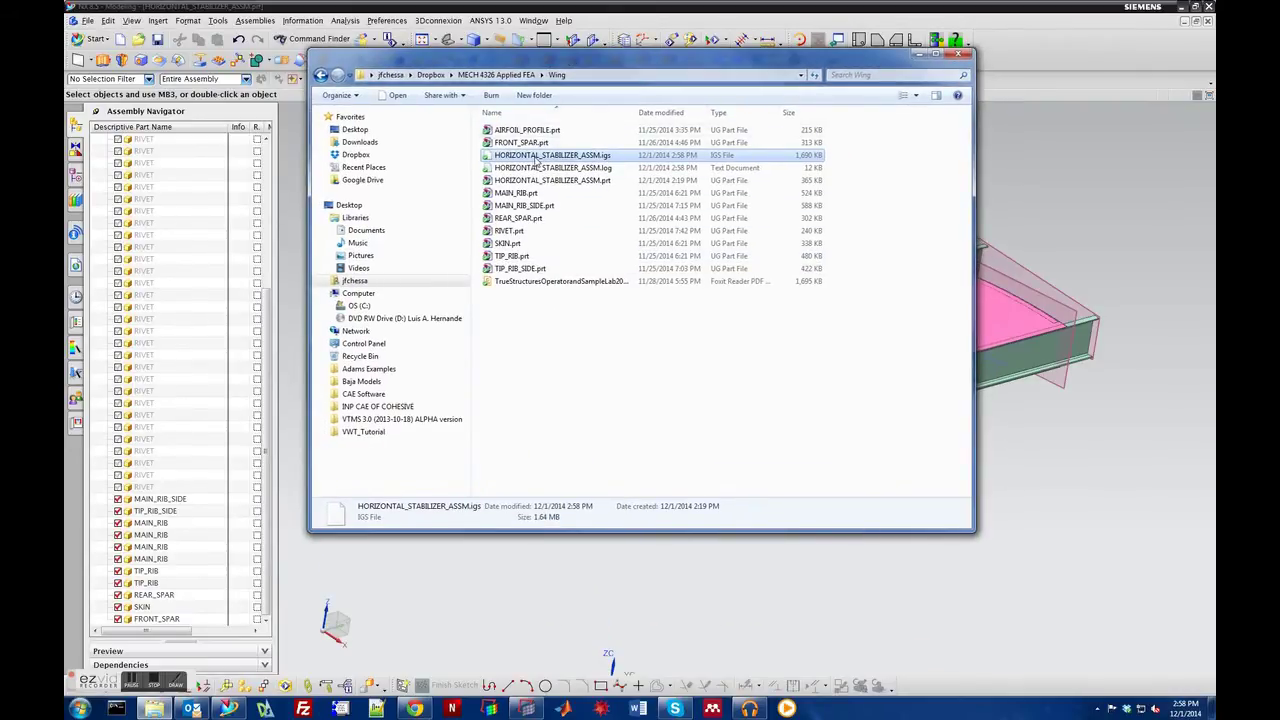
click(537, 158)
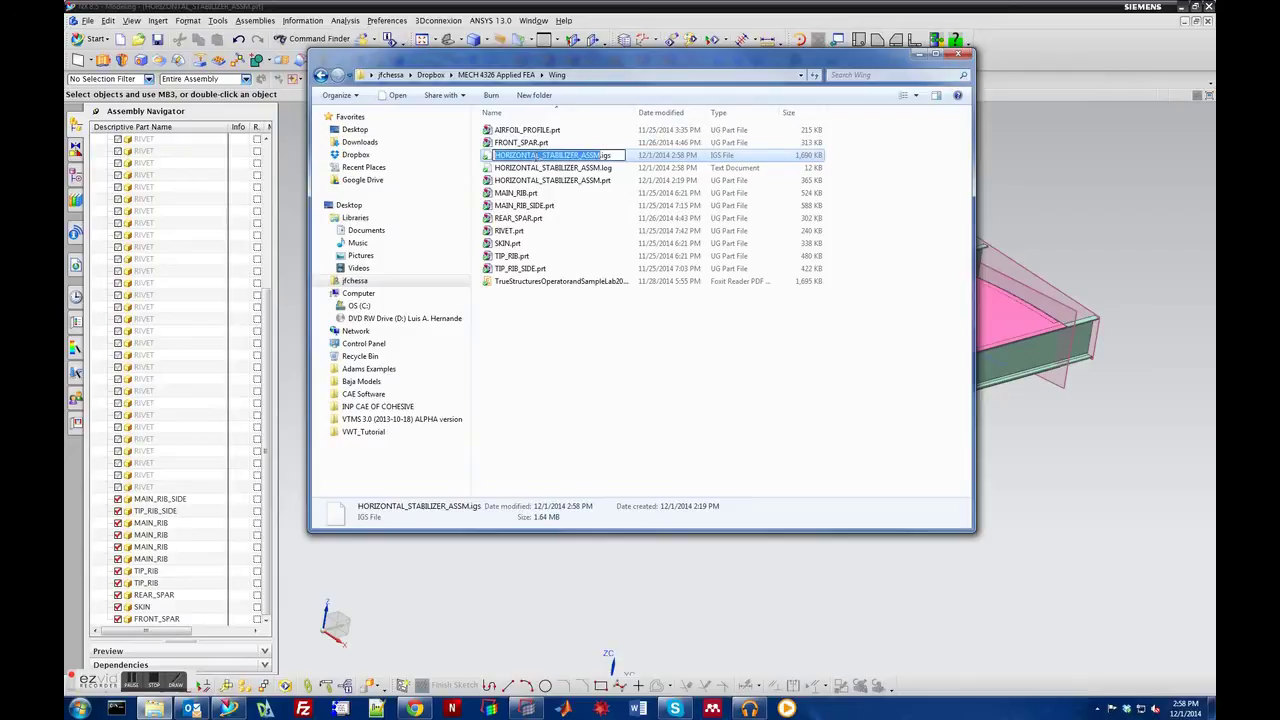
click(568, 170)
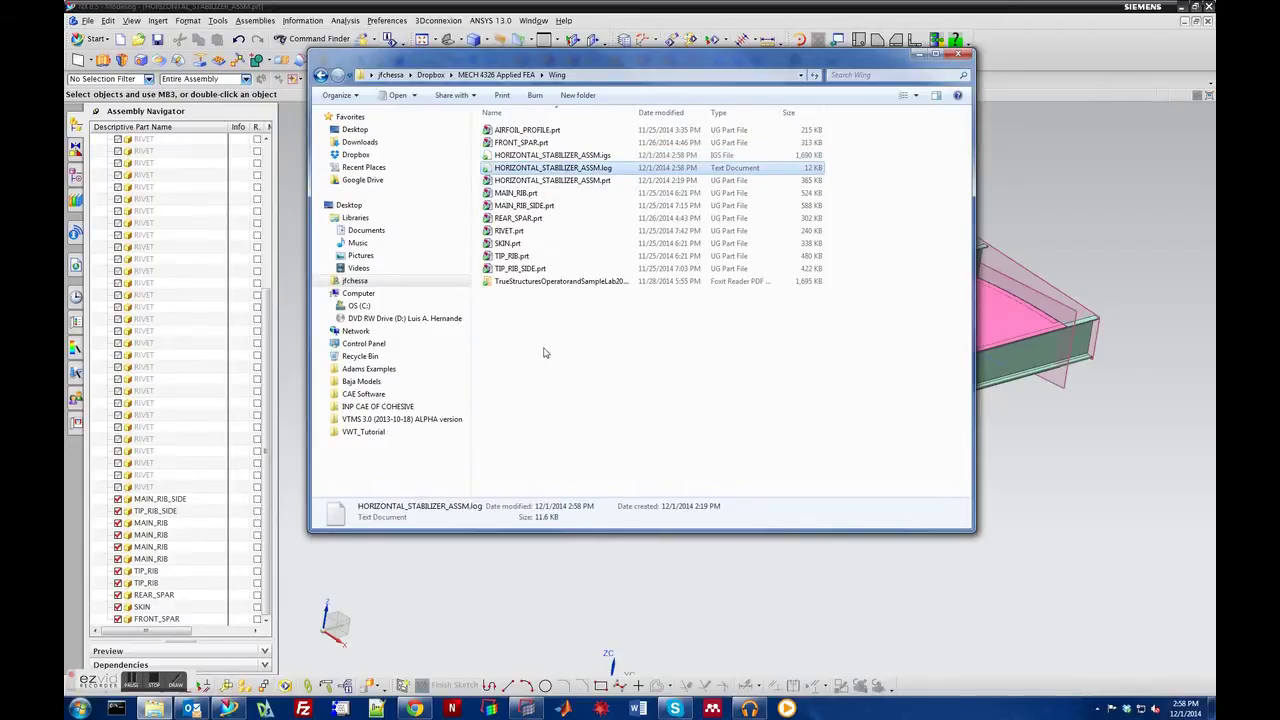
click(1070, 188)
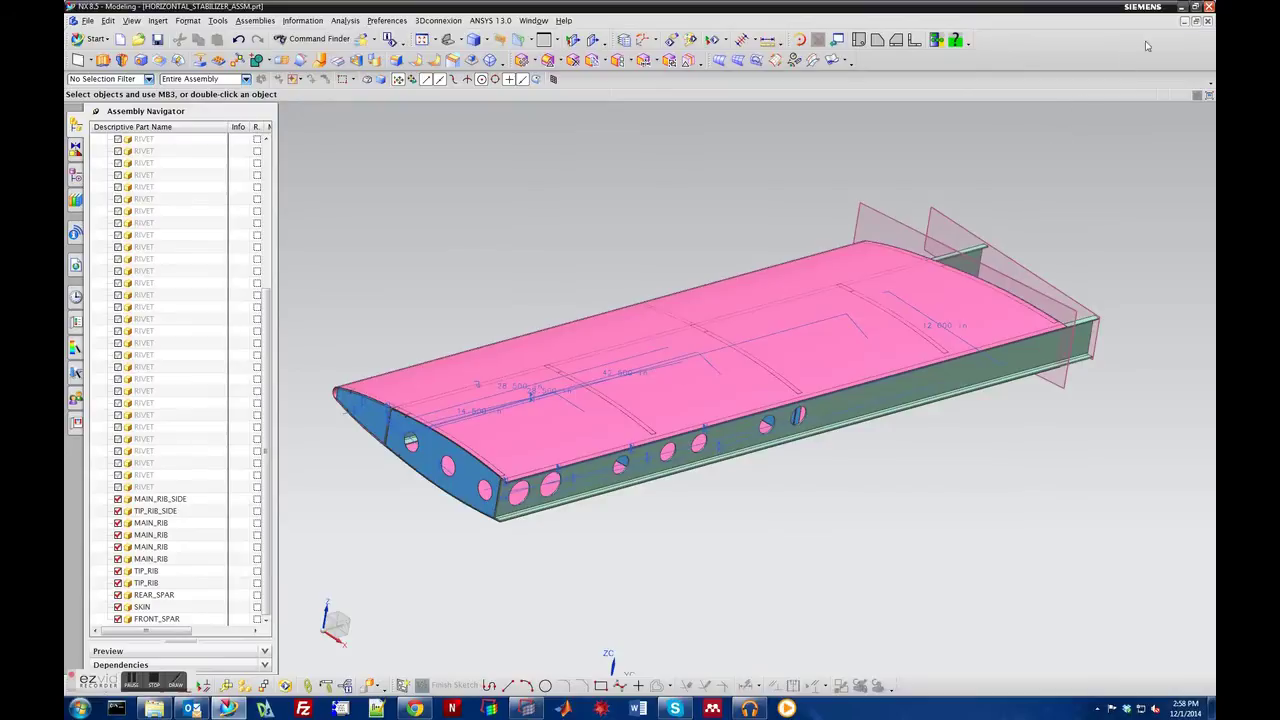
click(1181, 8)
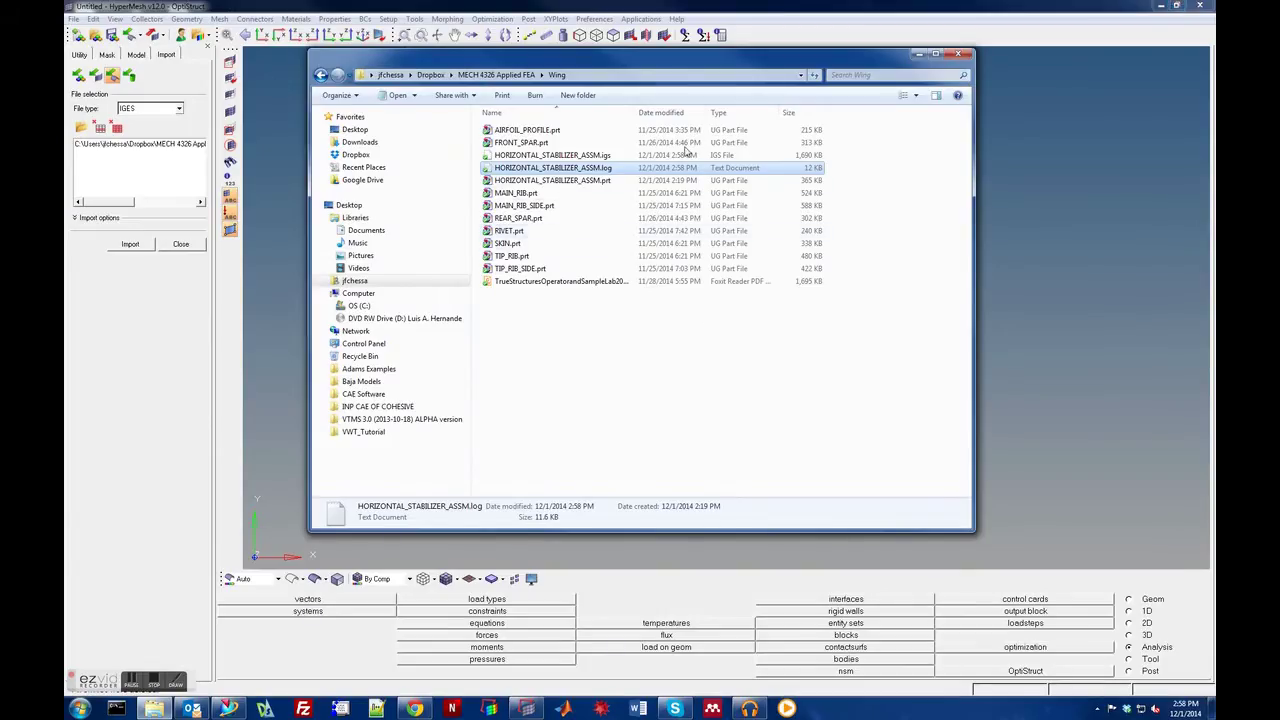
- In HyperMesh, review the User Profiles options and confirm with OptiStruct as the active profile
click(765, 27)
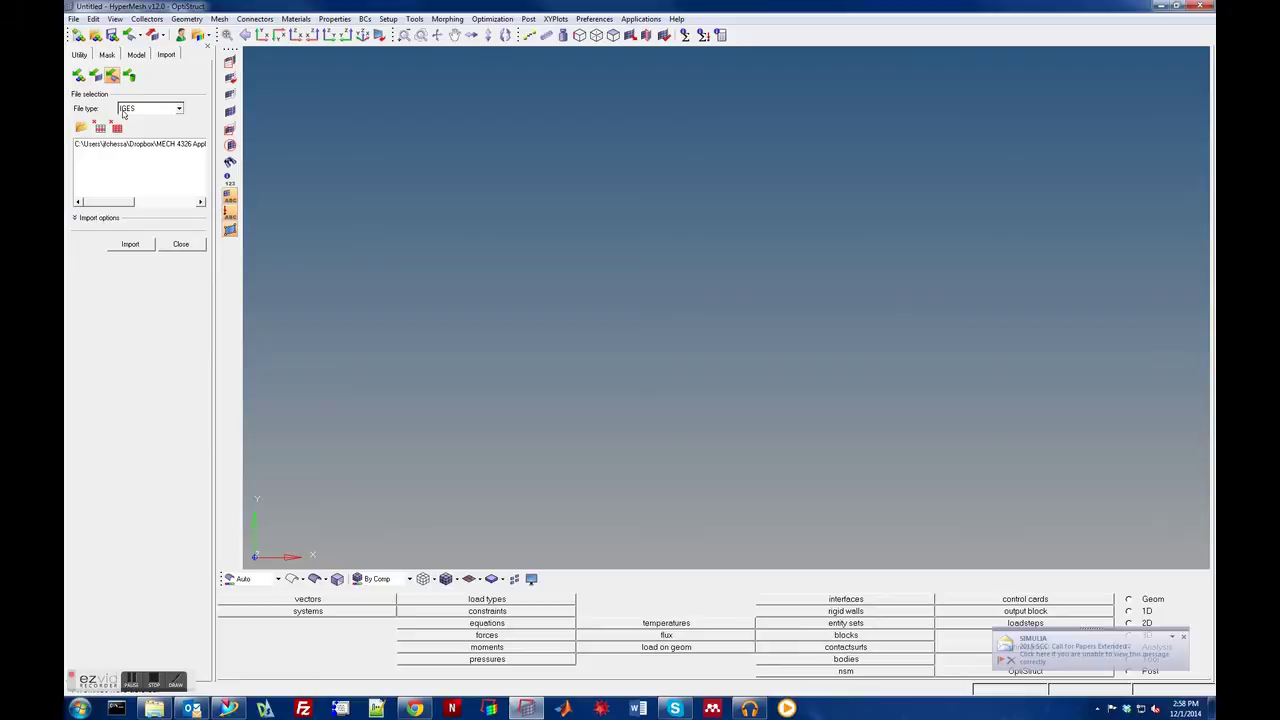
click(75, 19)
click(79, 33)
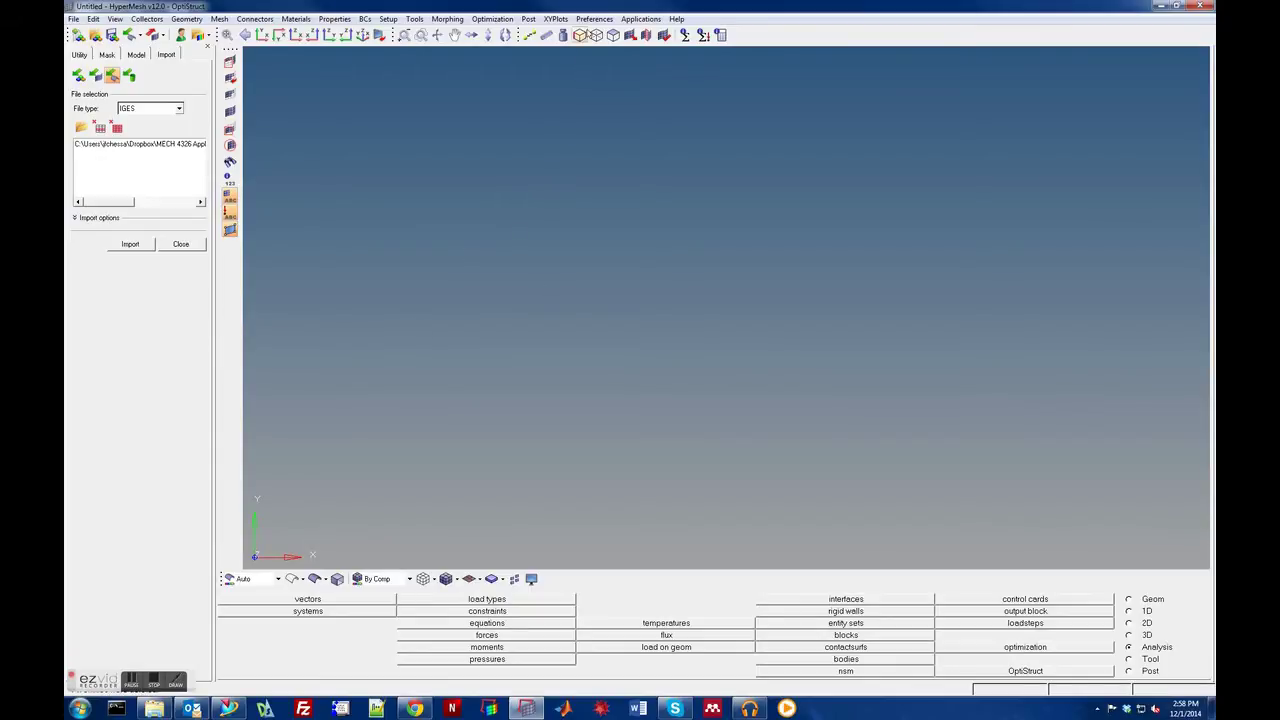
click(594, 19)
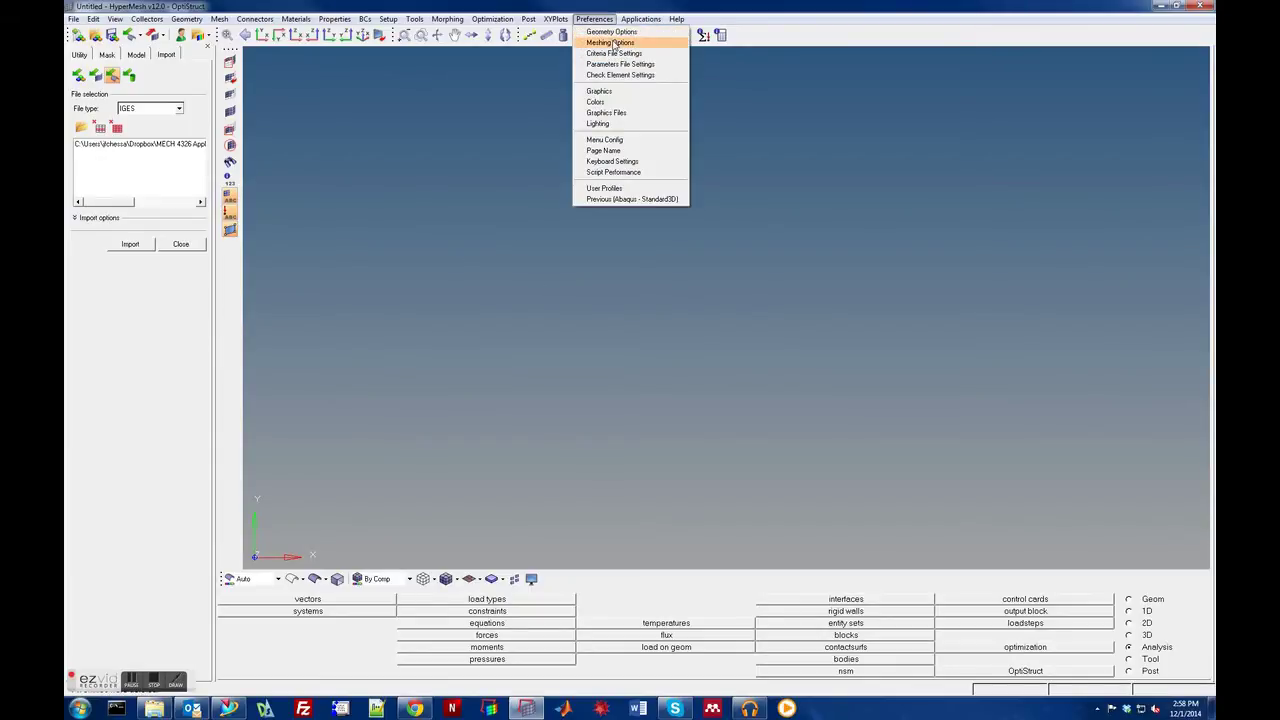
click(604, 188)
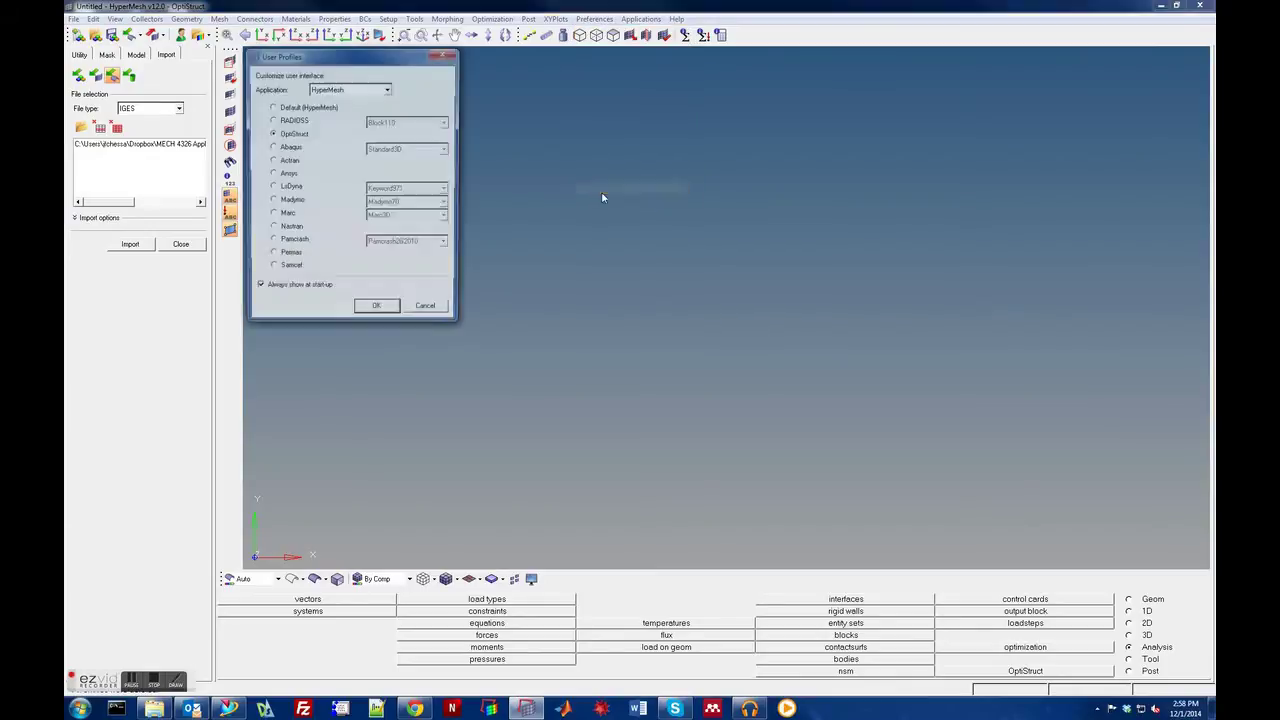
drag(335, 57, 245, 39)
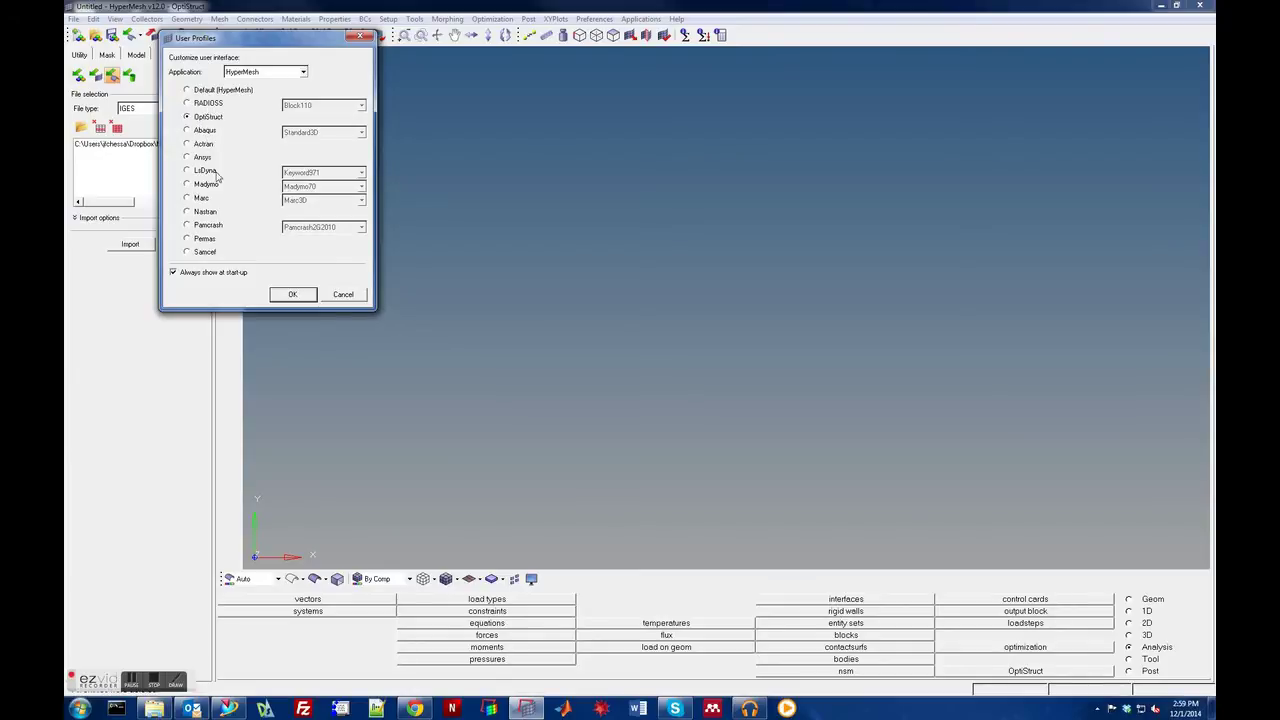
click(205, 214)
click(290, 296)
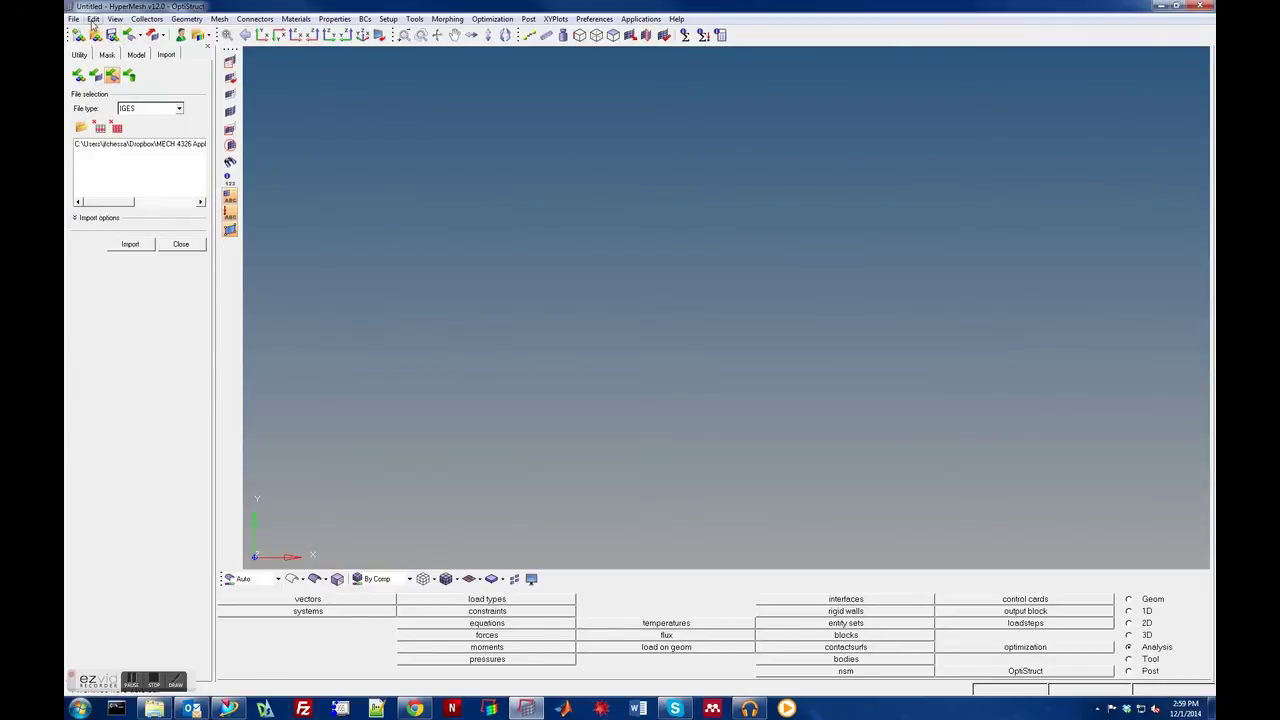
- Set up a geometry import with IGES as the file type
click(92, 19)
mouse_move(74, 19)
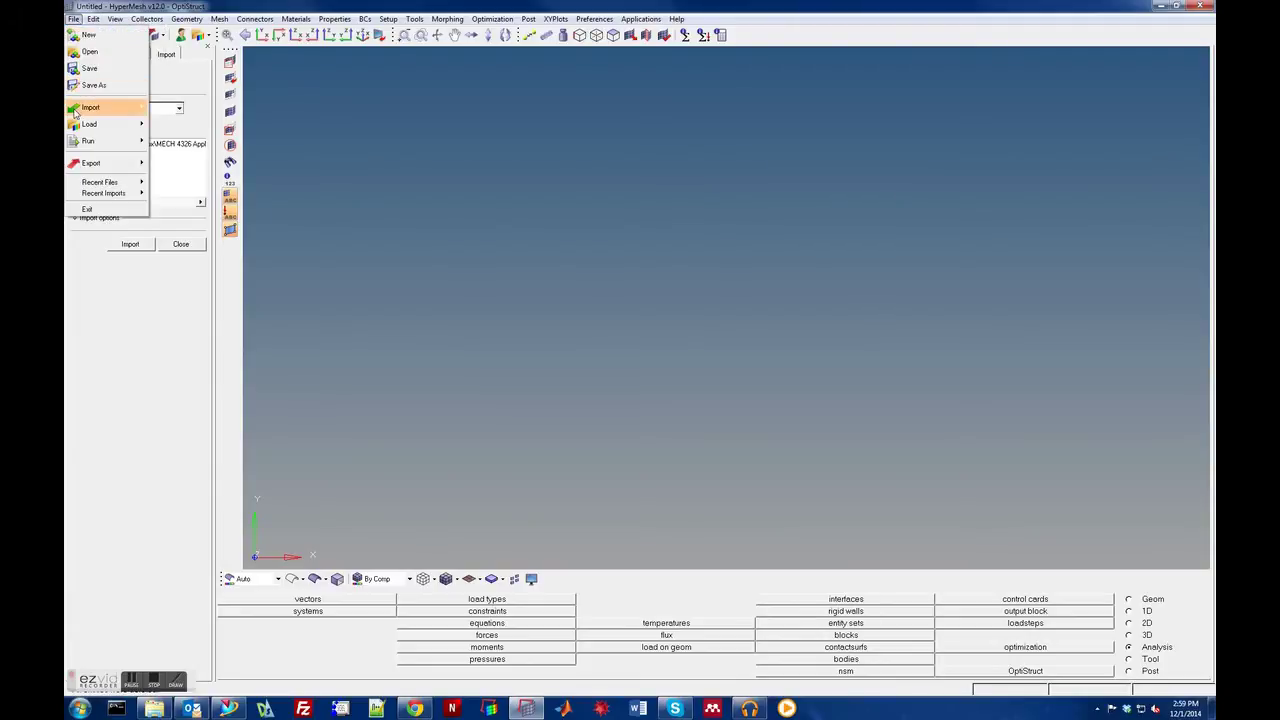
mouse_move(80, 109)
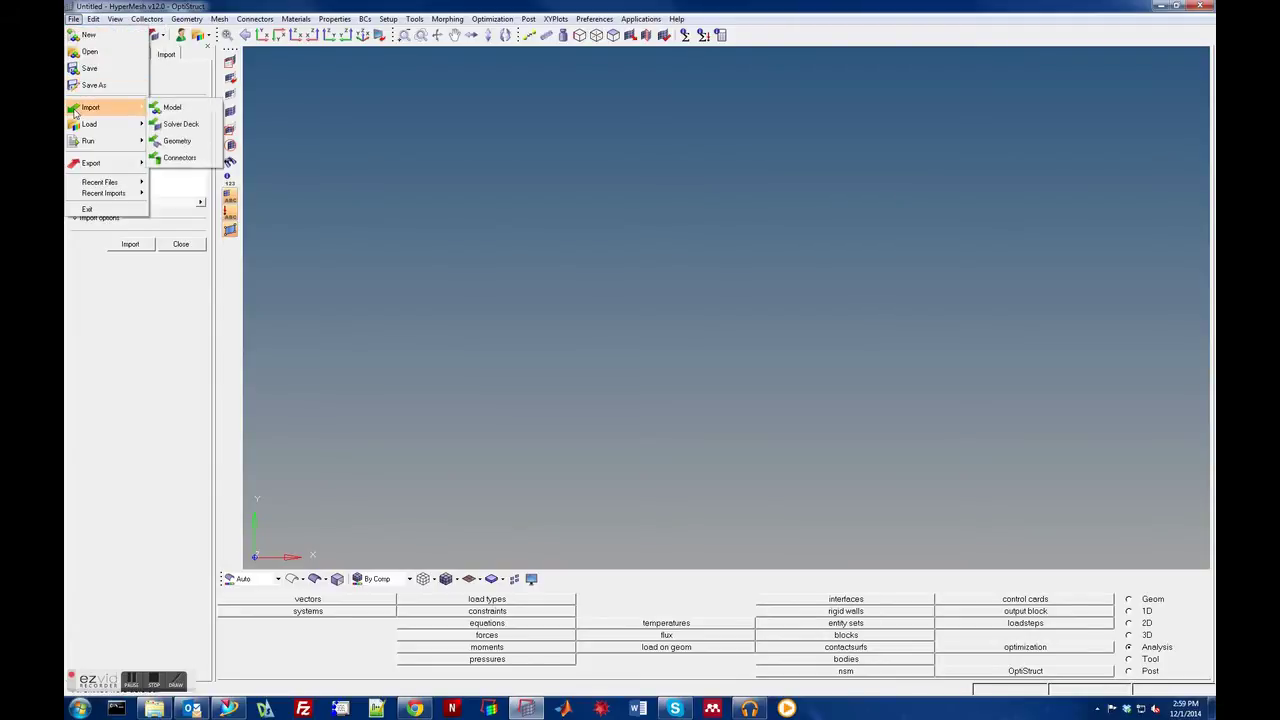
click(183, 140)
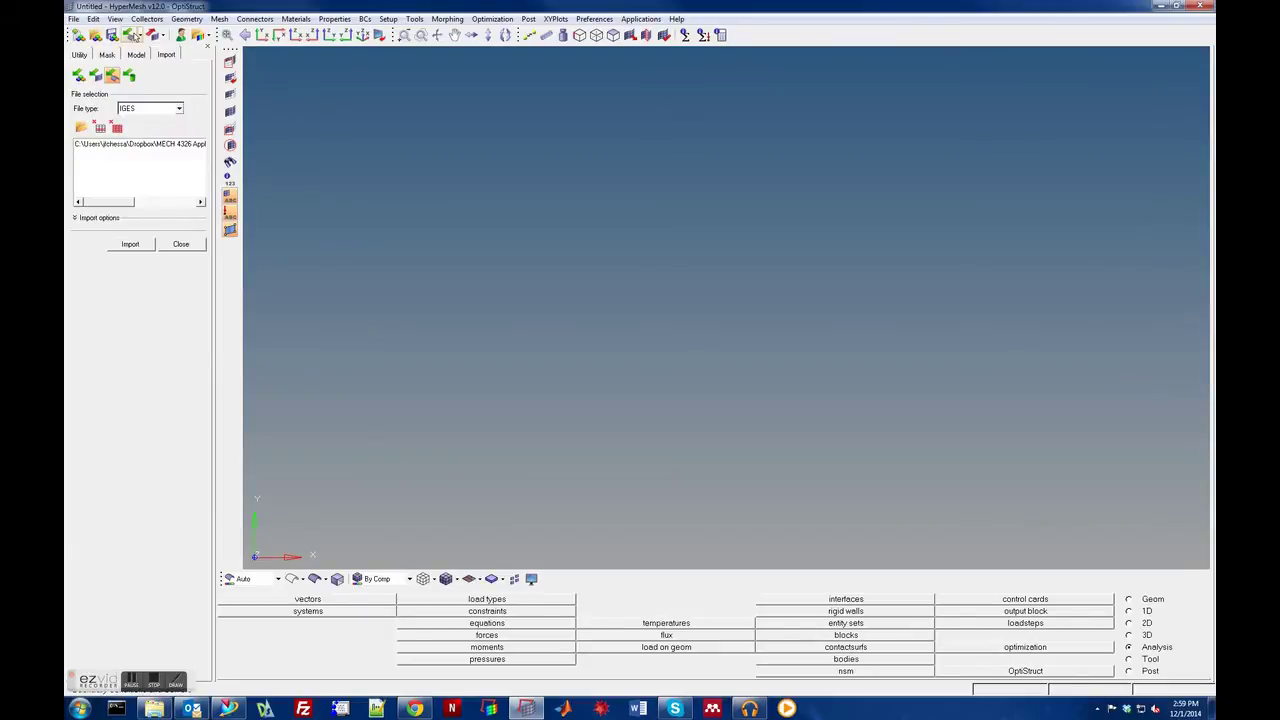
click(140, 37)
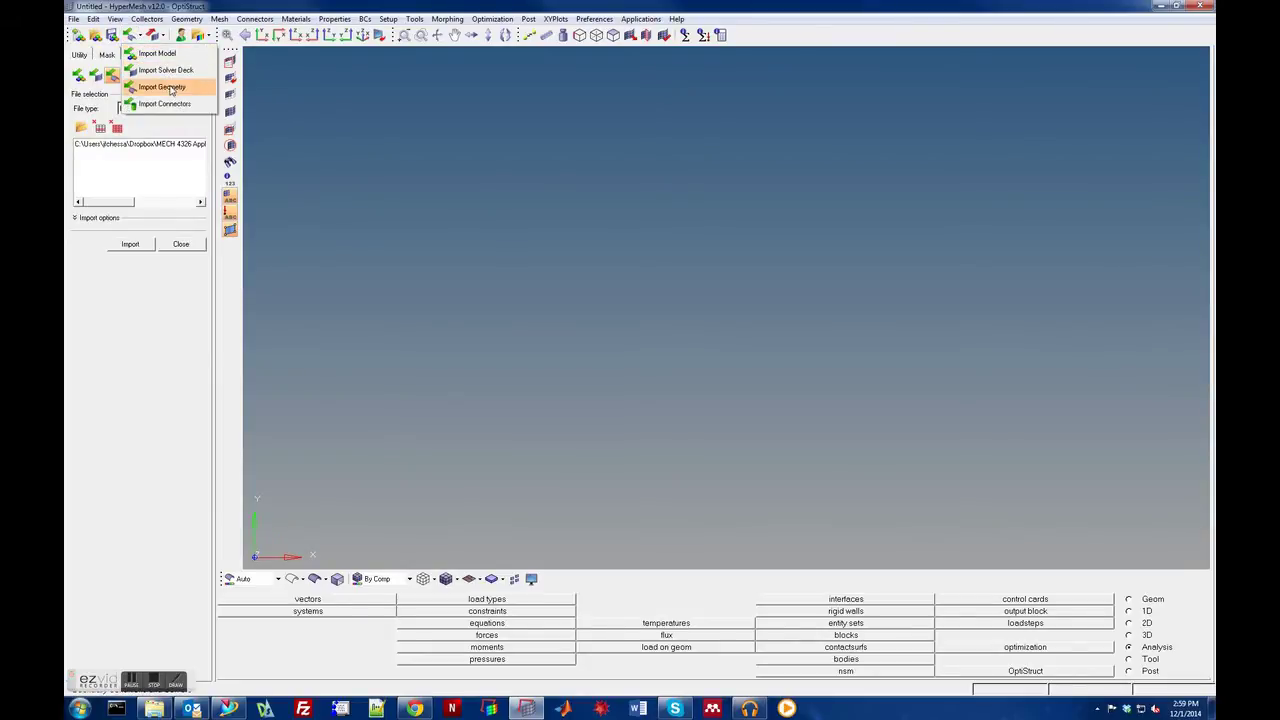
click(170, 88)
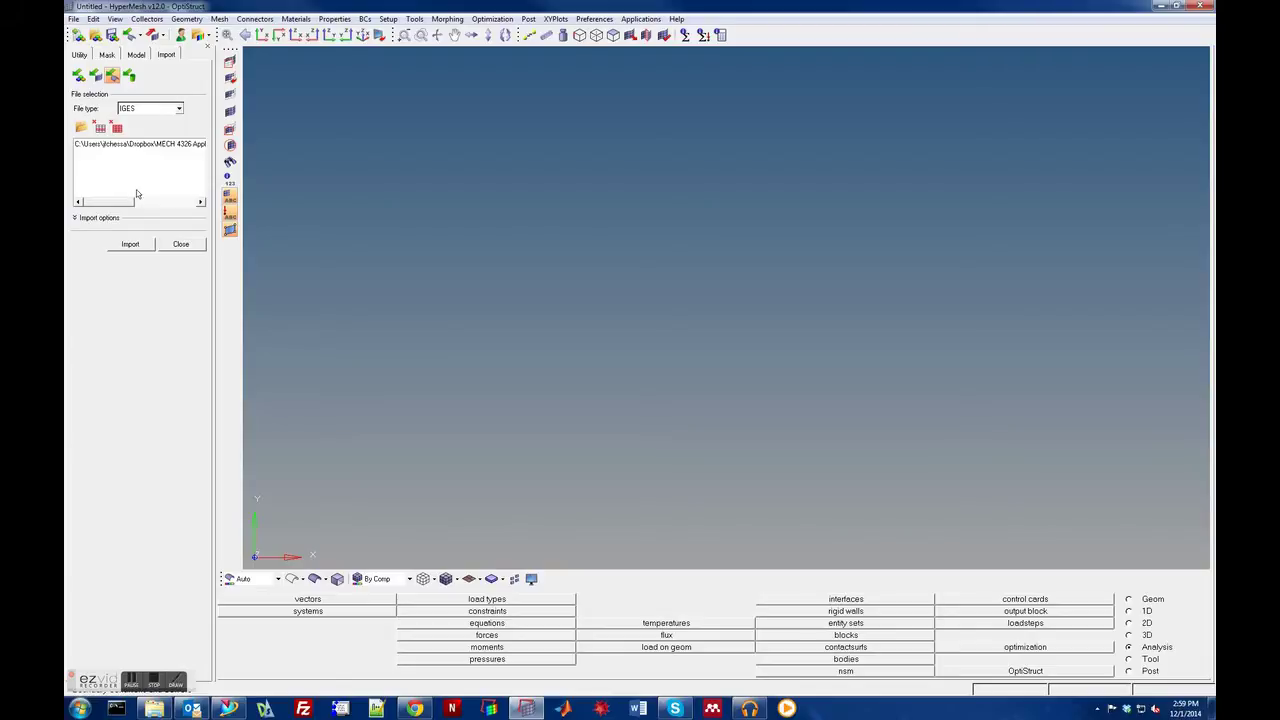
click(143, 107)
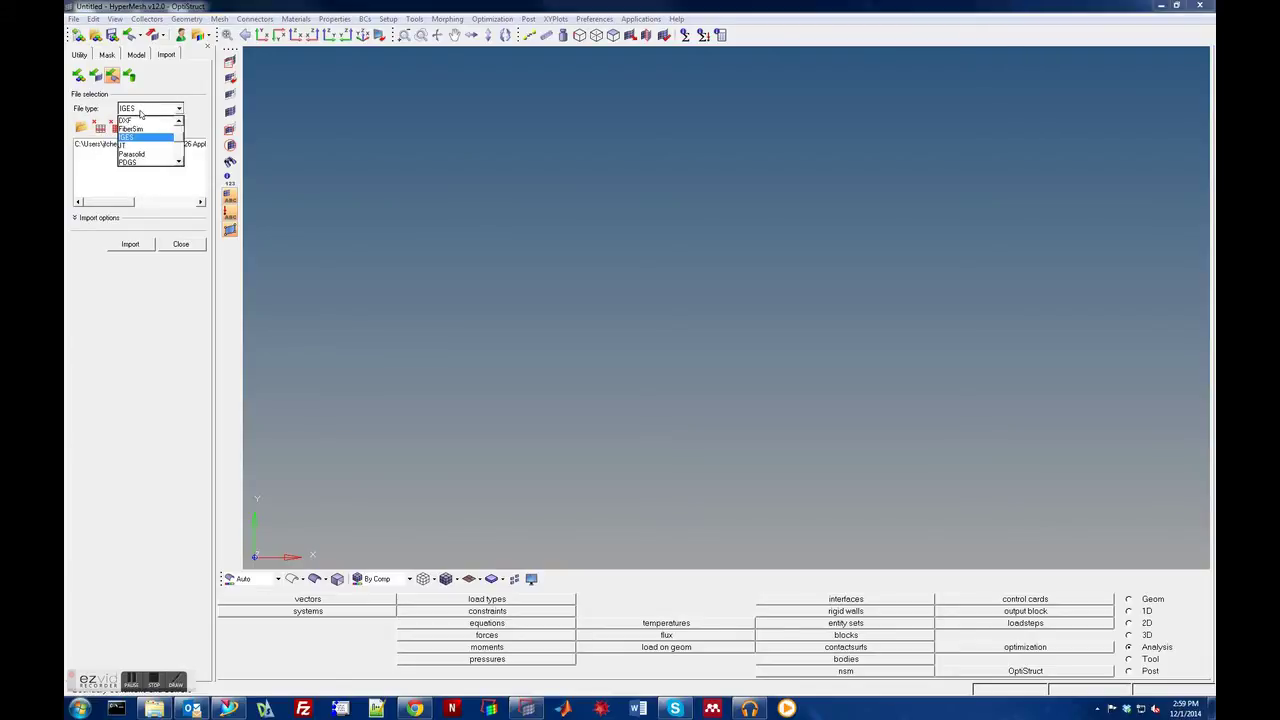
click(134, 141)
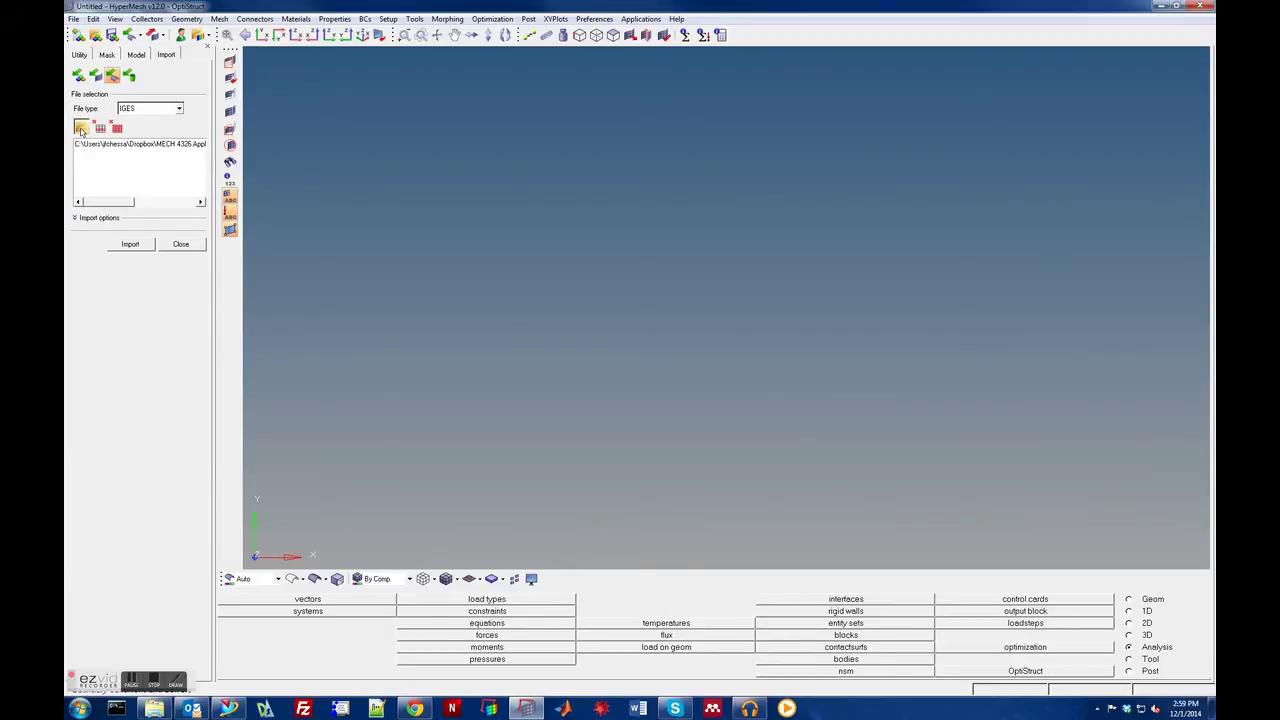
- Select HORIZONTAL_STABILIZER_ASSM.igs and import it into the model
click(82, 130)
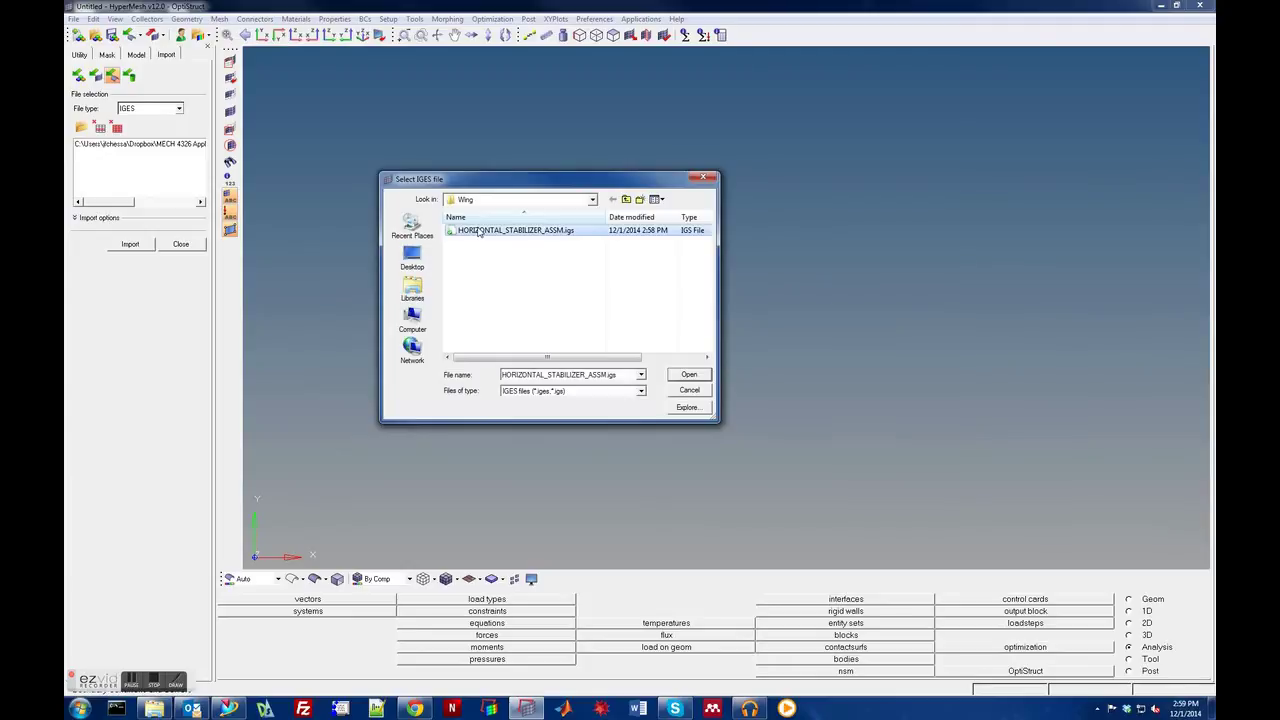
click(689, 374)
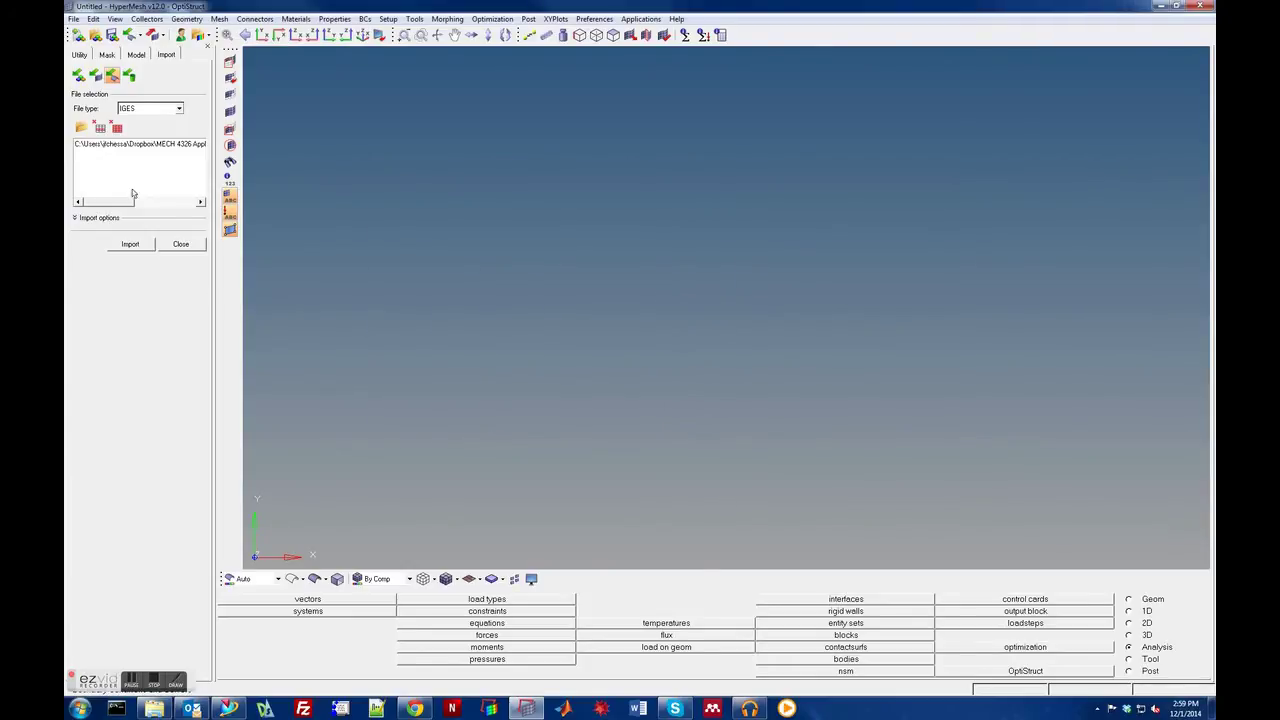
click(86, 147)
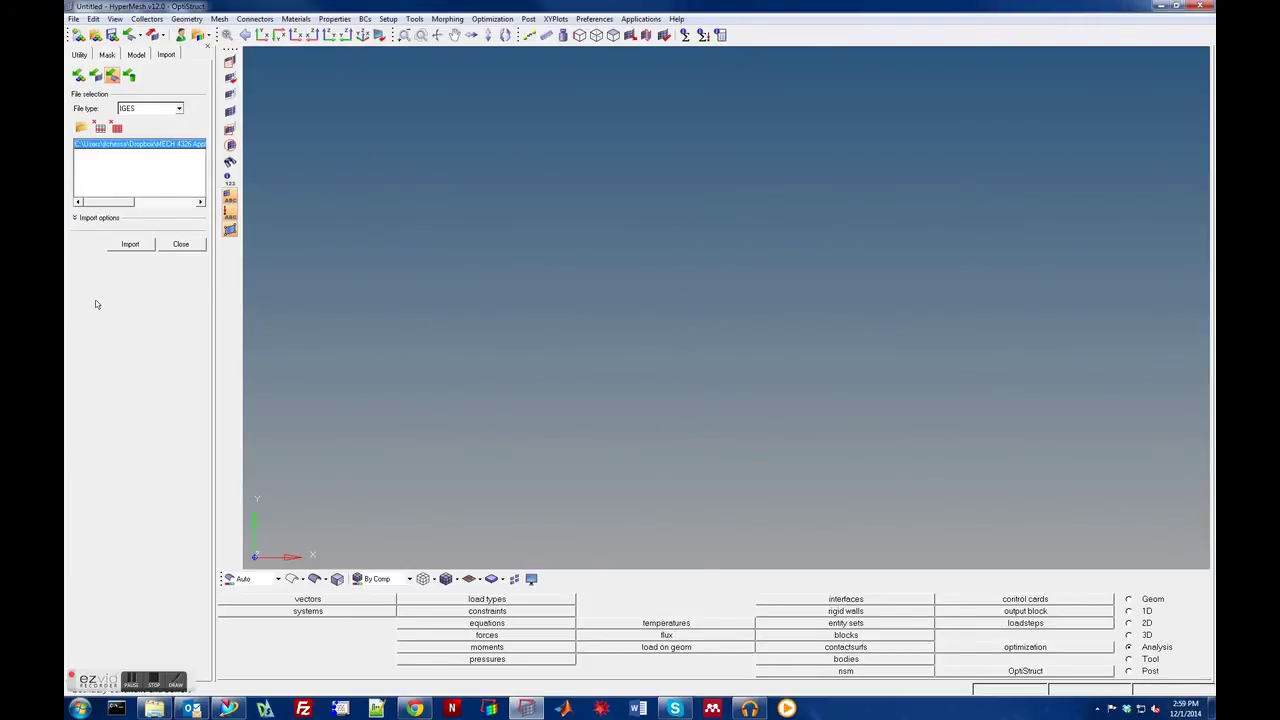
click(76, 218)
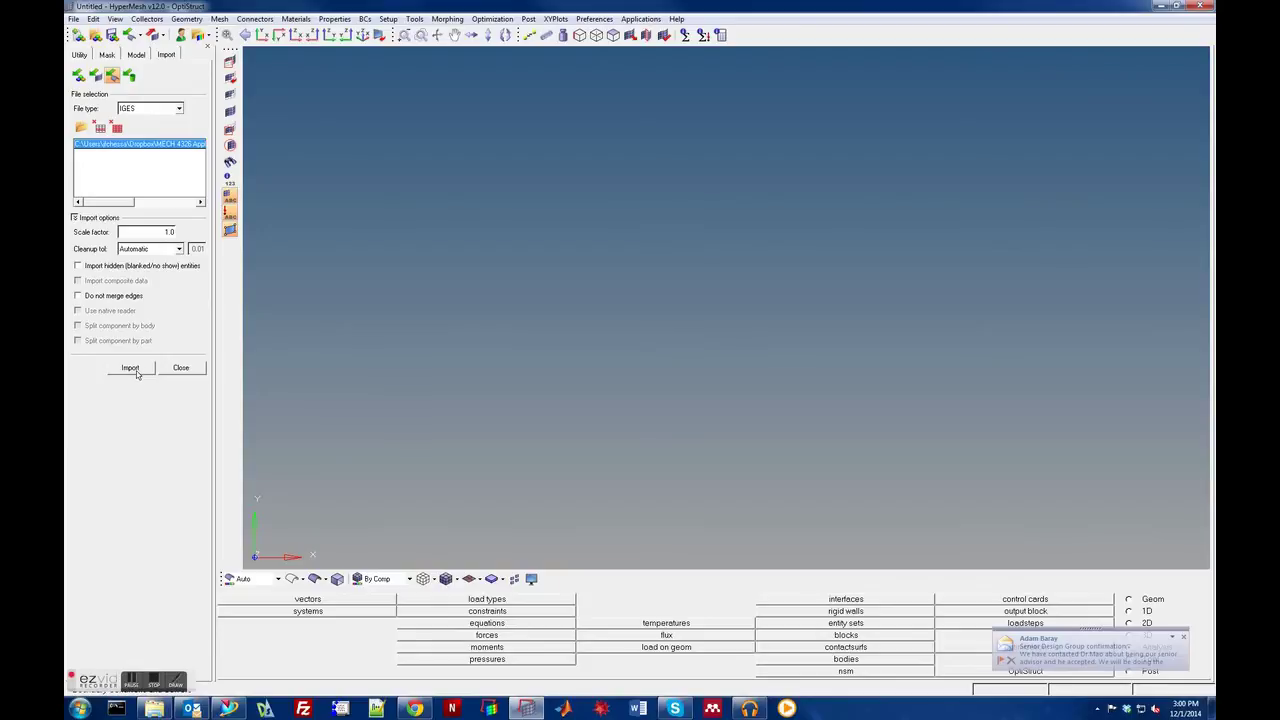
click(135, 368)
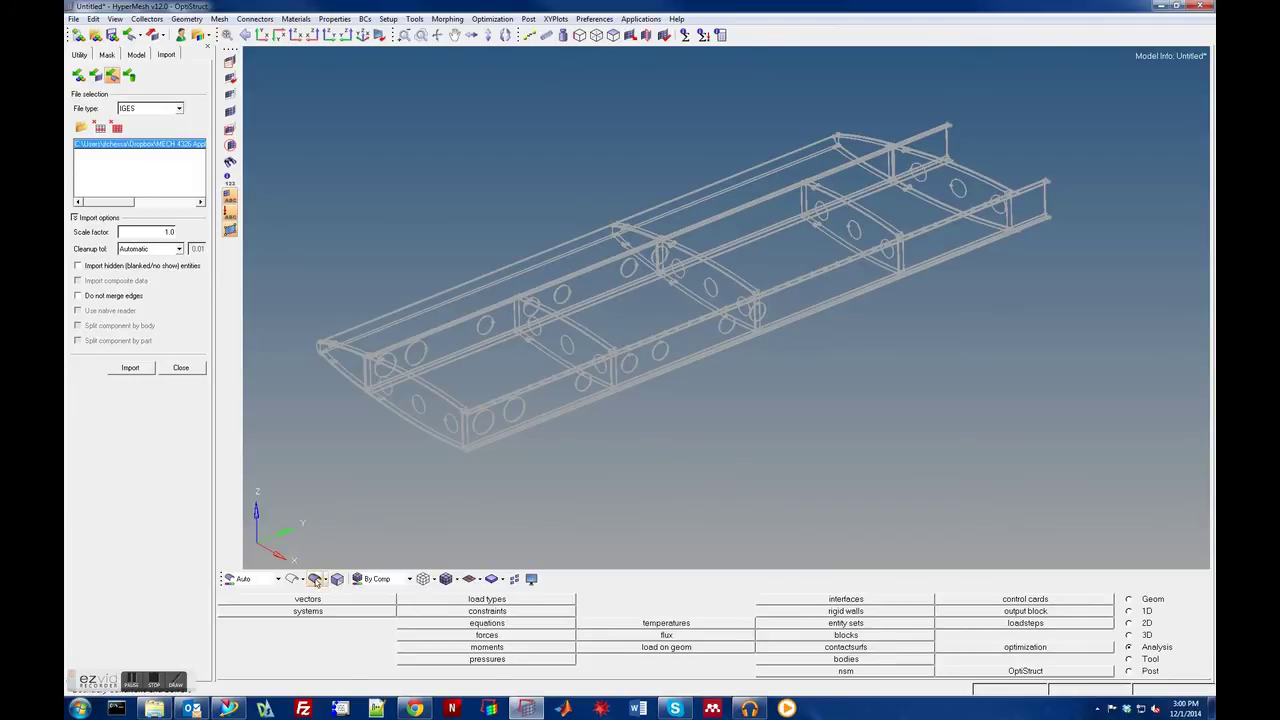
- Display the wing as shaded surfaces and rotate it to inspect the skin, spar webs and rivet rows
click(315, 579)
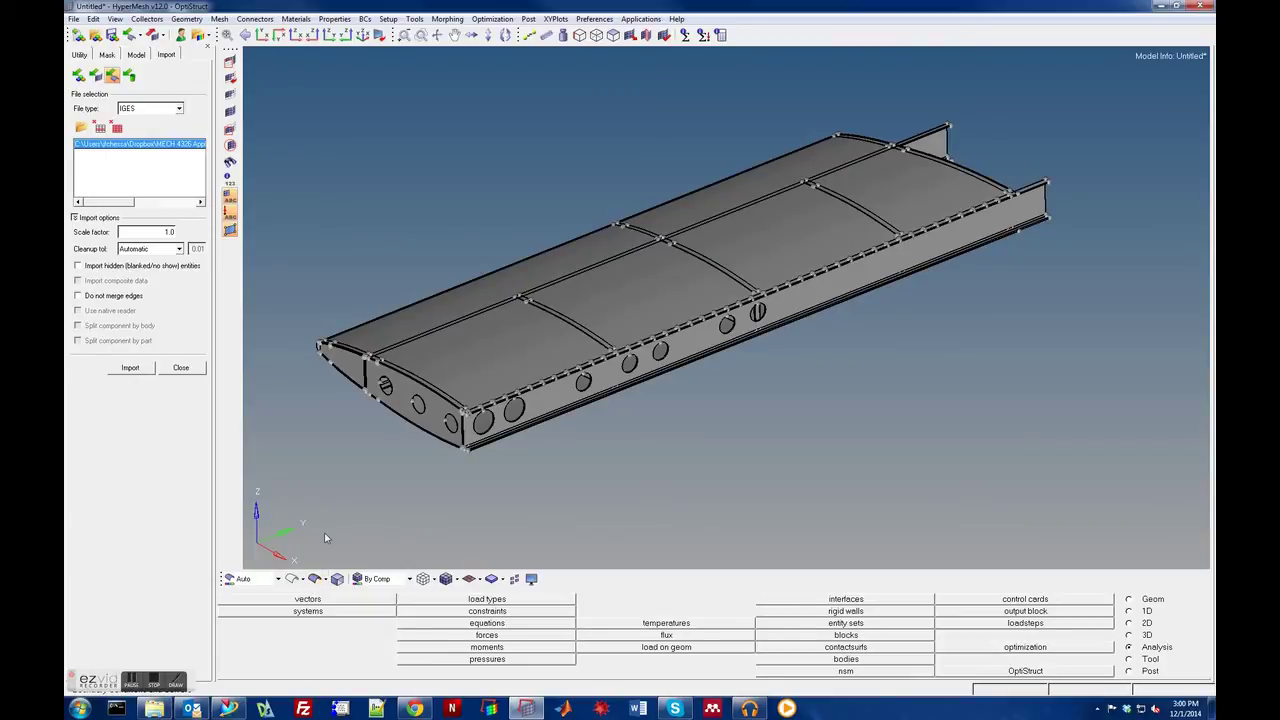
key(Up)
key(Up)
key(Up)
key(Up)
key(Up)
key(Up)
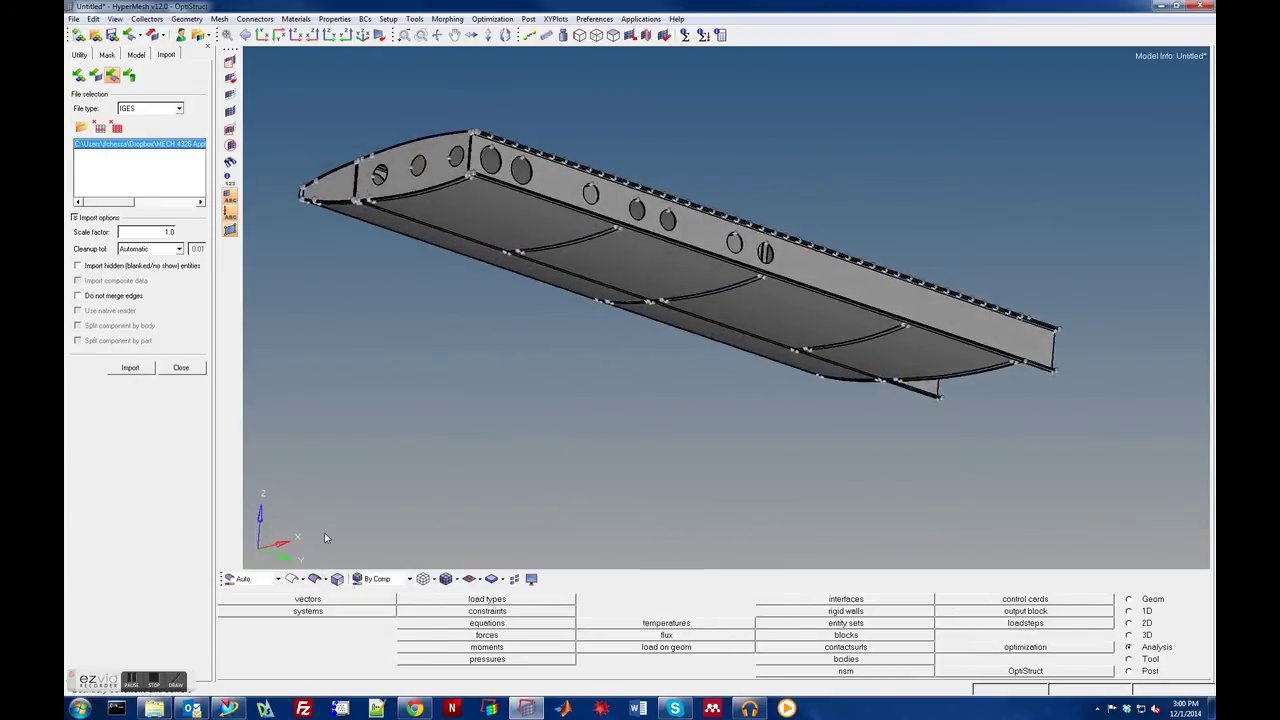
scroll(324, 538, up, 3)
key(Up)
key(Up)
key(Up)
key(Up)
key(Up)
key(Up)
key(Up)
key(Up)
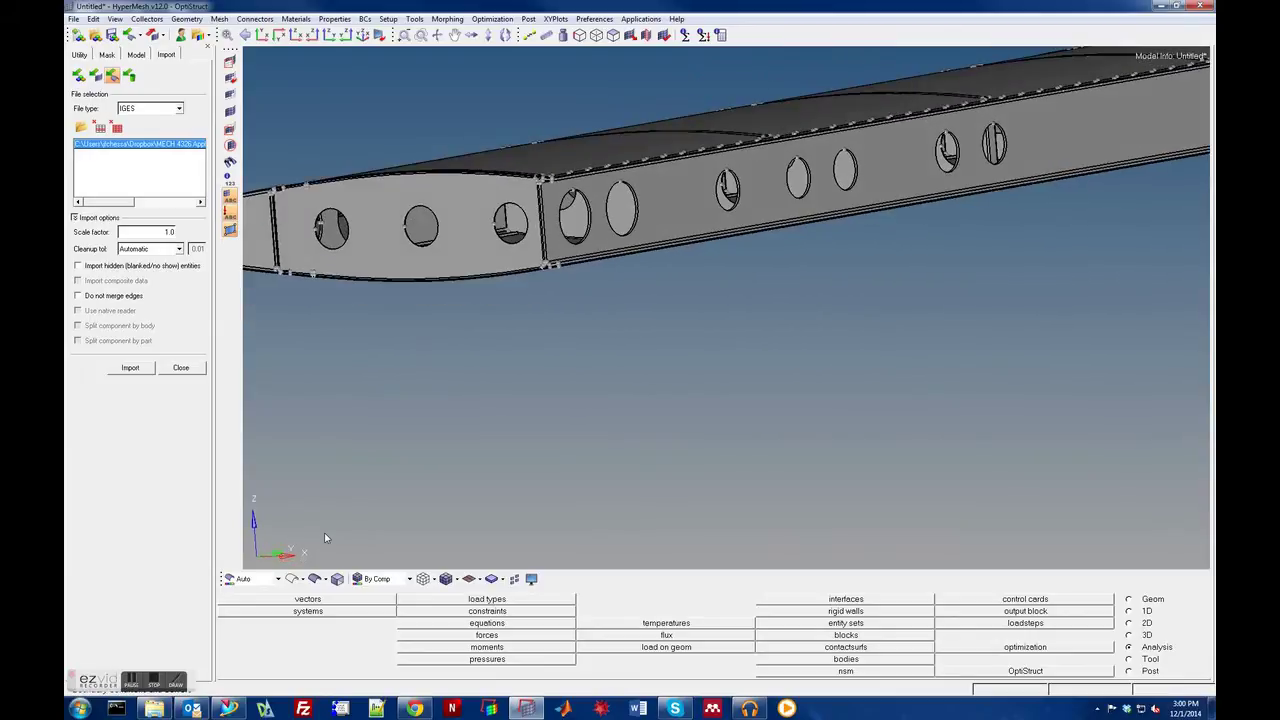
key(Up)
key(Up)
key(Up)
key(Up)
key(Up)
key(Up)
key(Up)
key(Up)
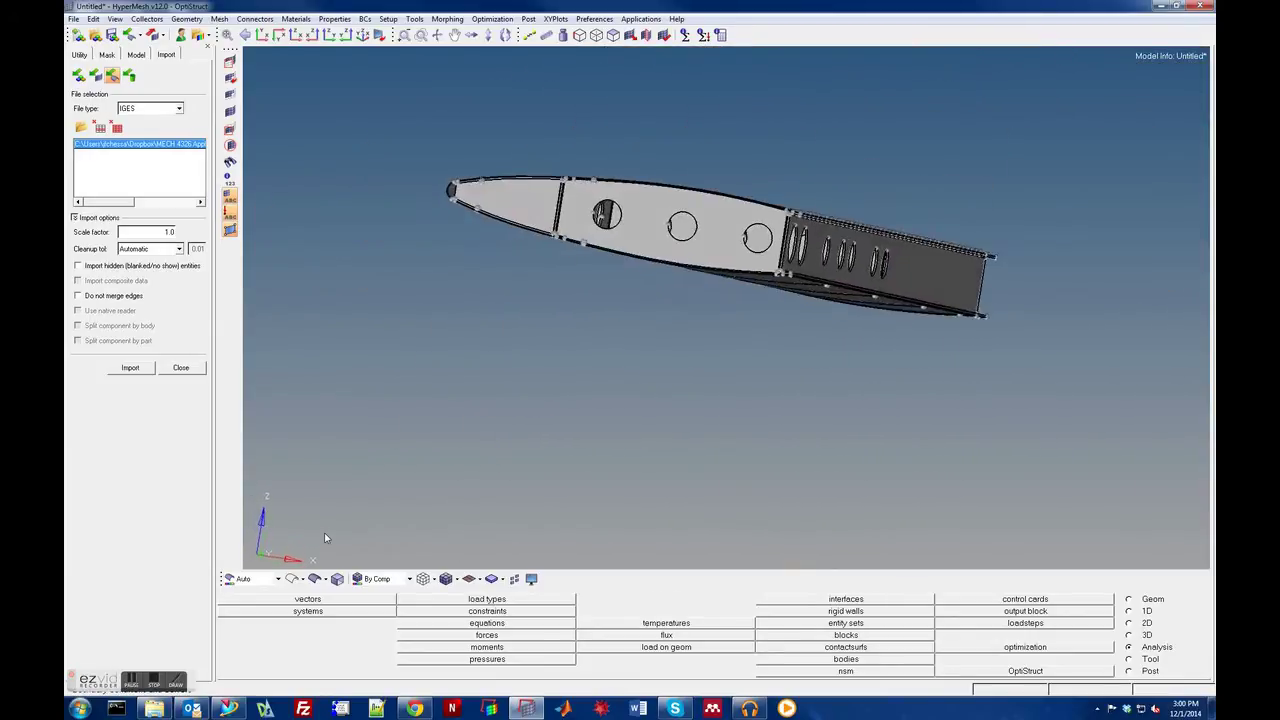
key(Left)
key(Left)
key(Left)
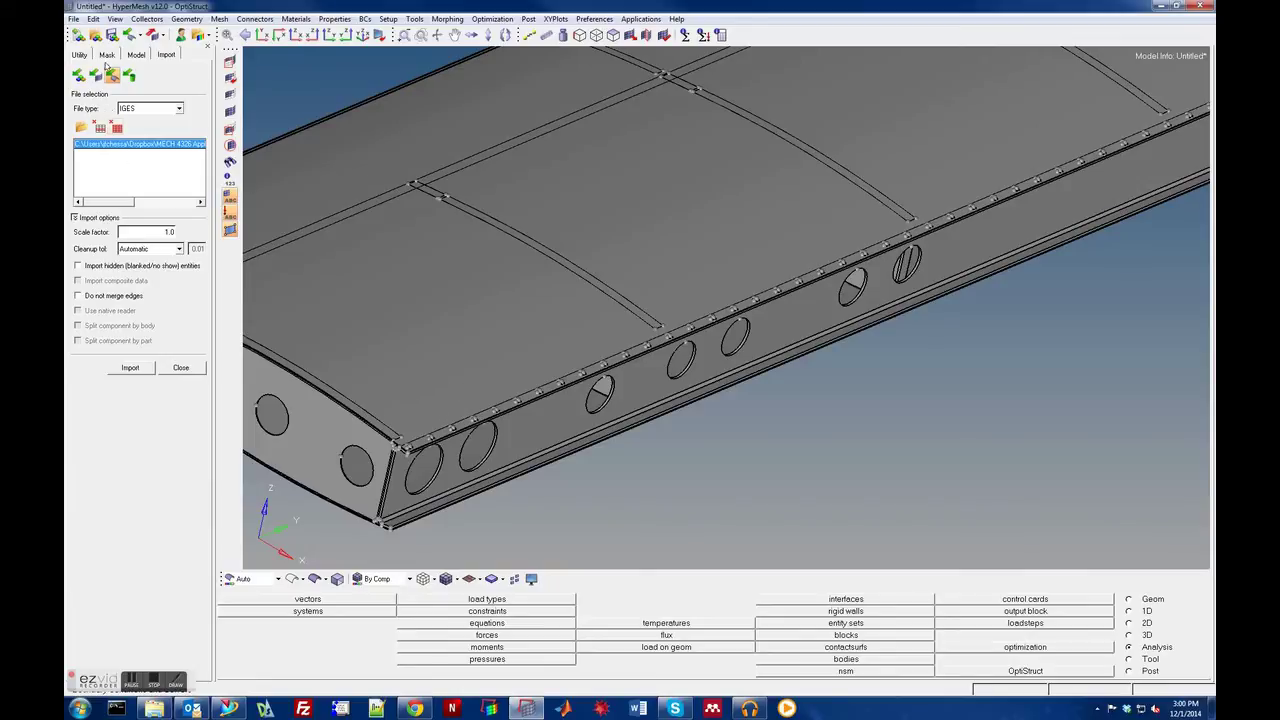
- In the Model browser, delete the rivet components from RIVET.35 through RIVET.34
click(134, 55)
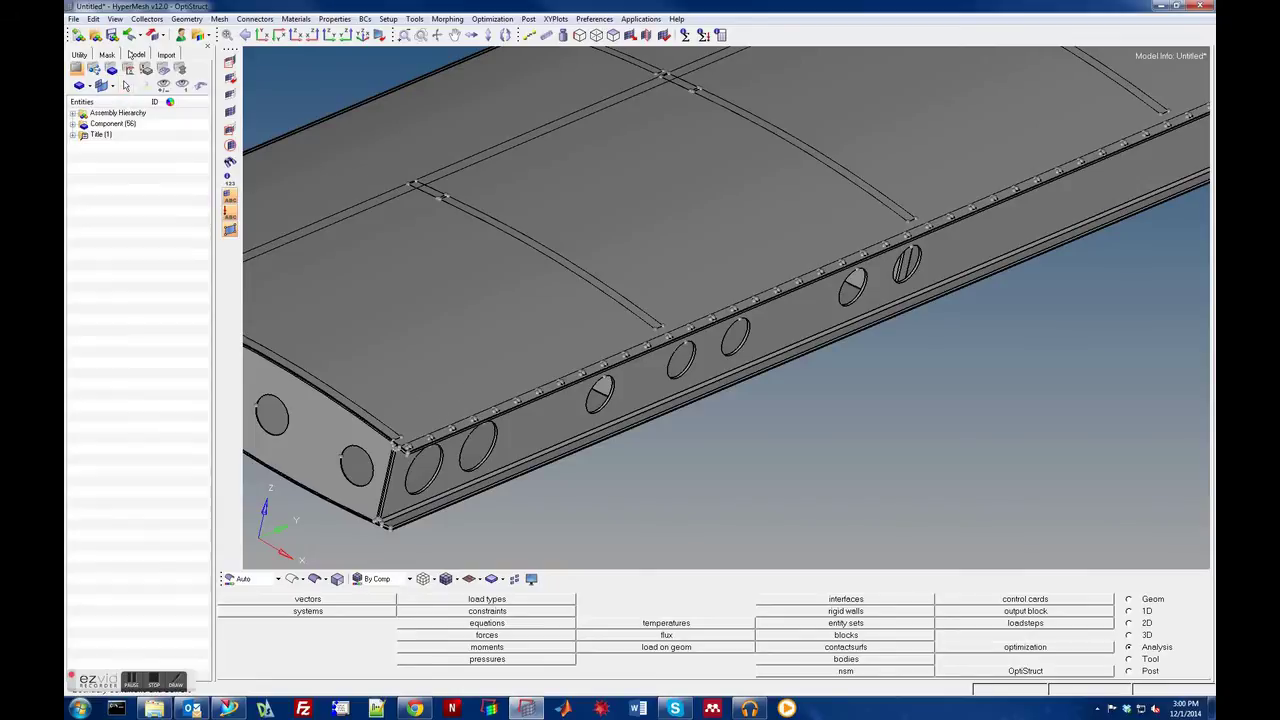
click(73, 123)
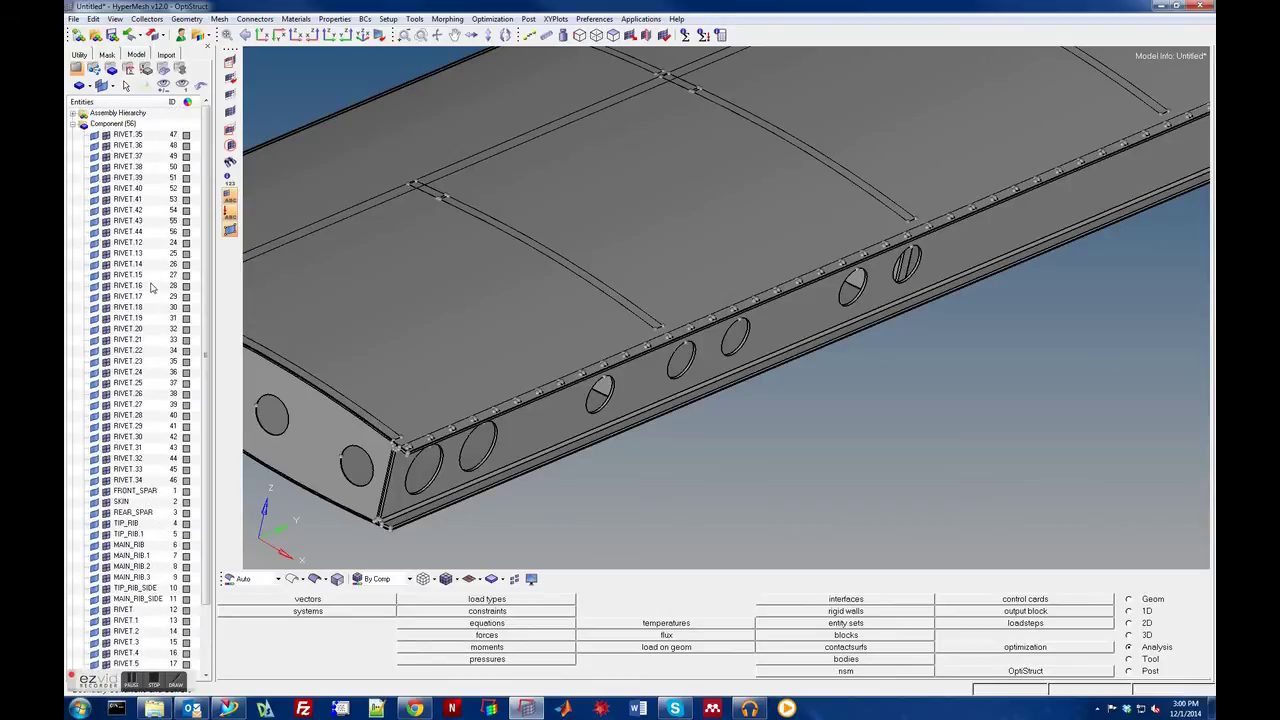
click(128, 136)
shift+click(120, 481)
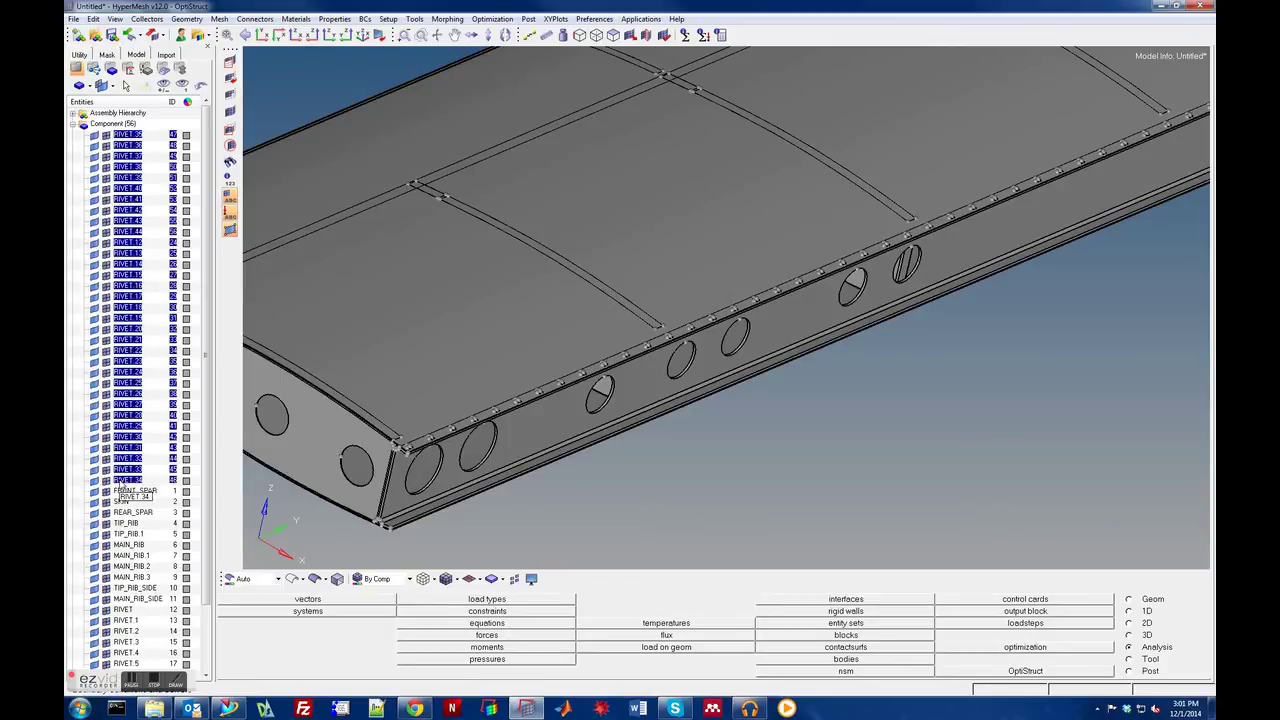
right_click(130, 345)
click(170, 414)
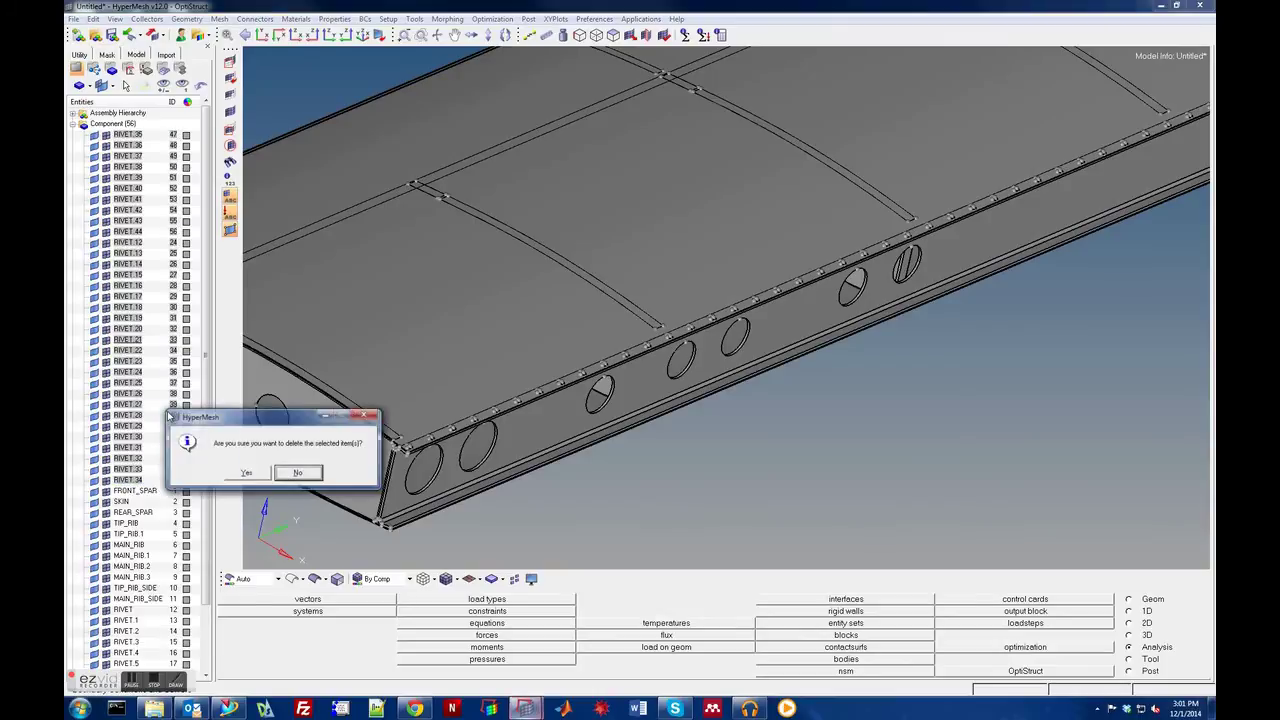
click(241, 472)
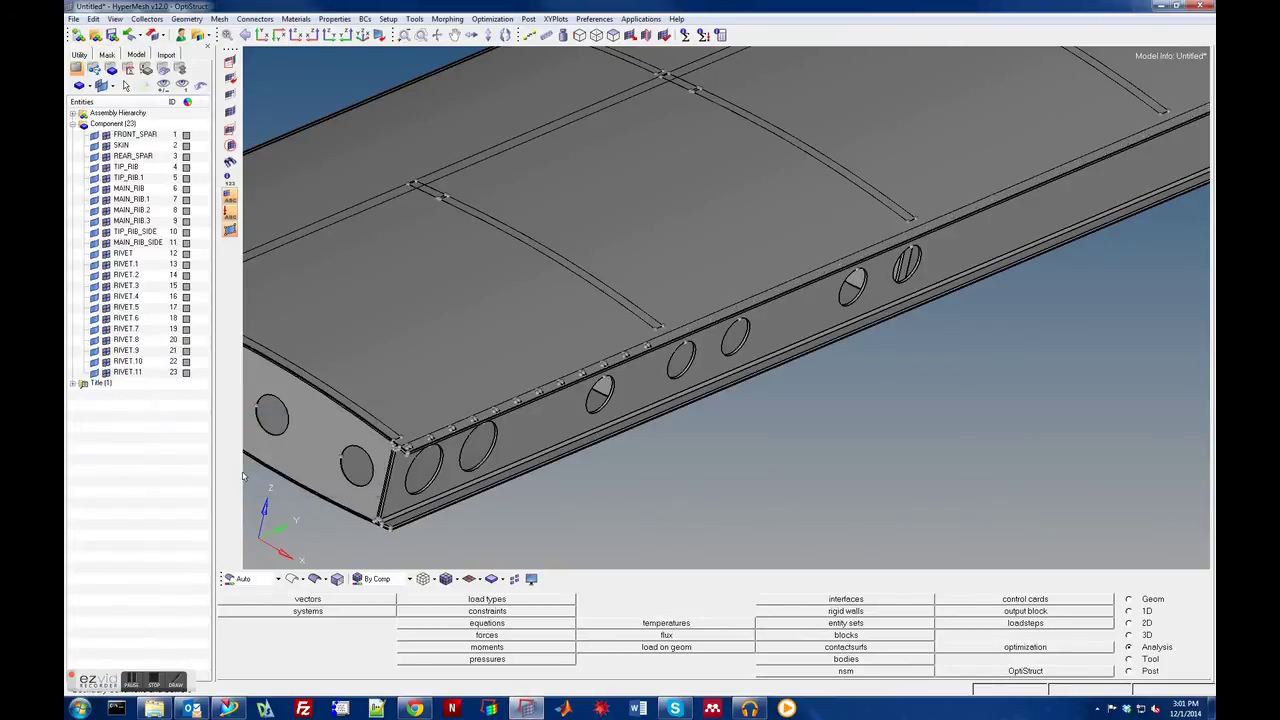
- Delete the remaining rivet components, RIVET through RIVET.11, leaving 11 components
click(122, 253)
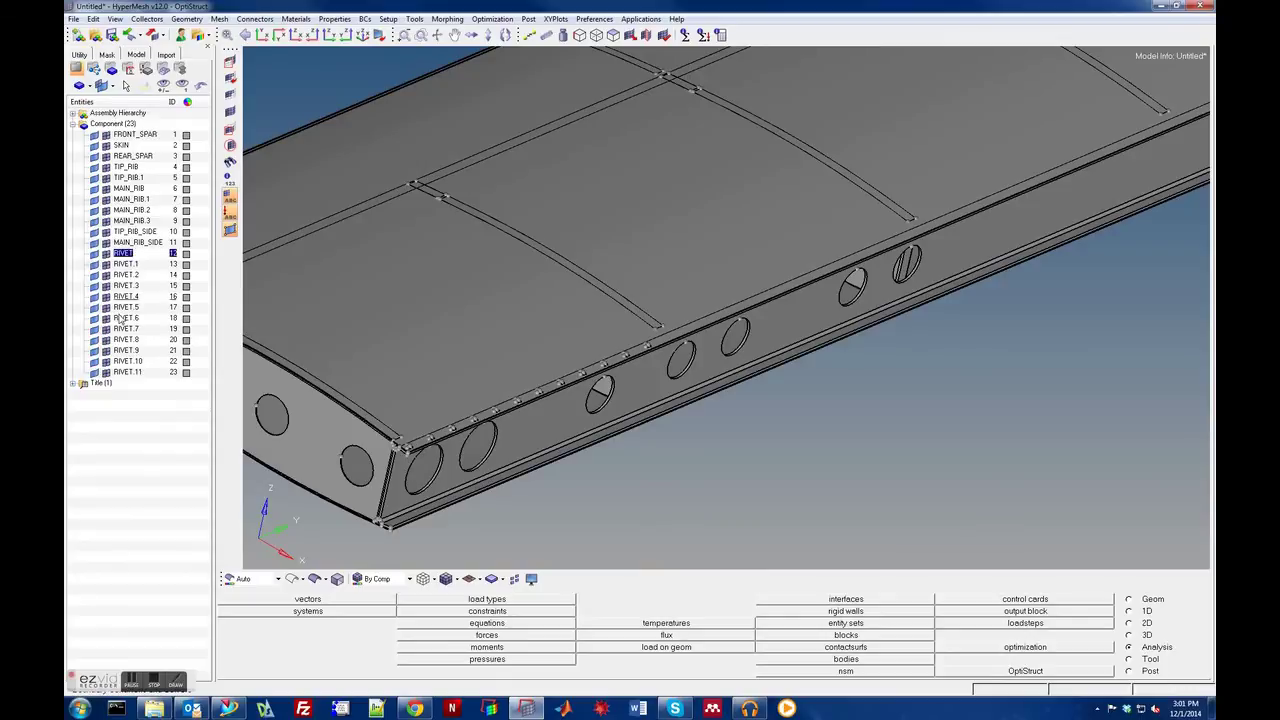
shift+click(127, 372)
right_click(124, 350)
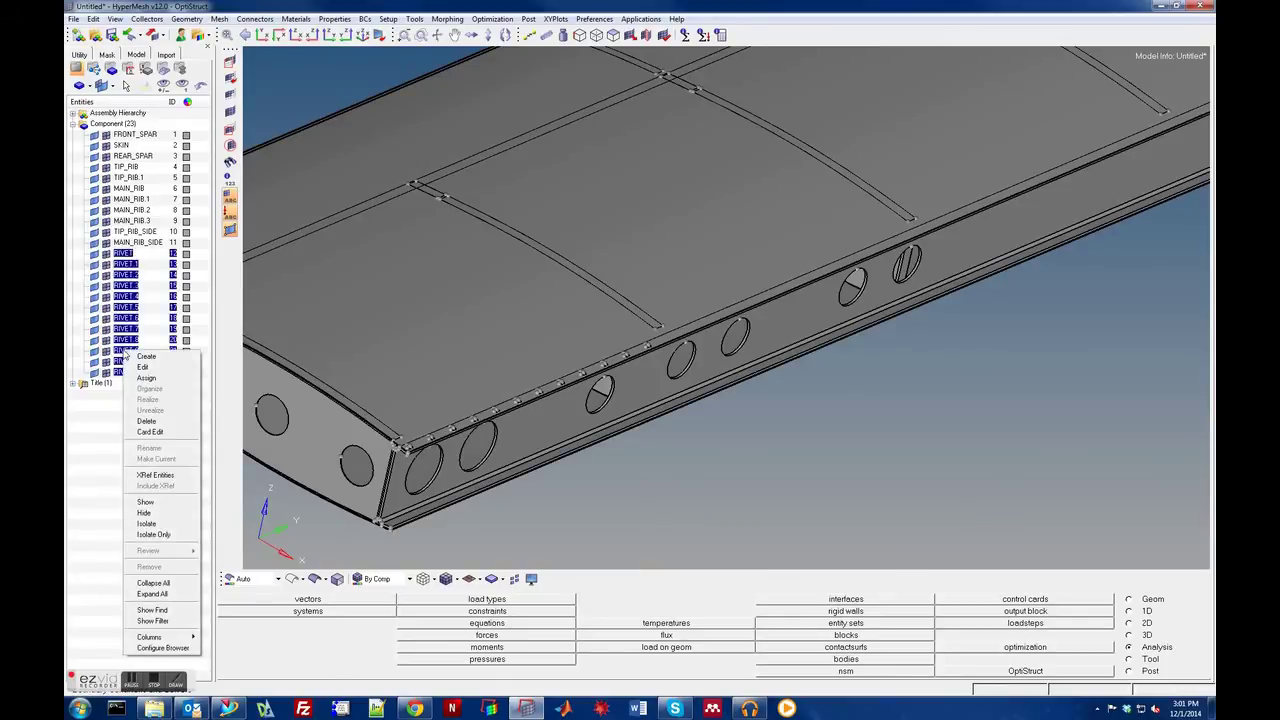
click(148, 422)
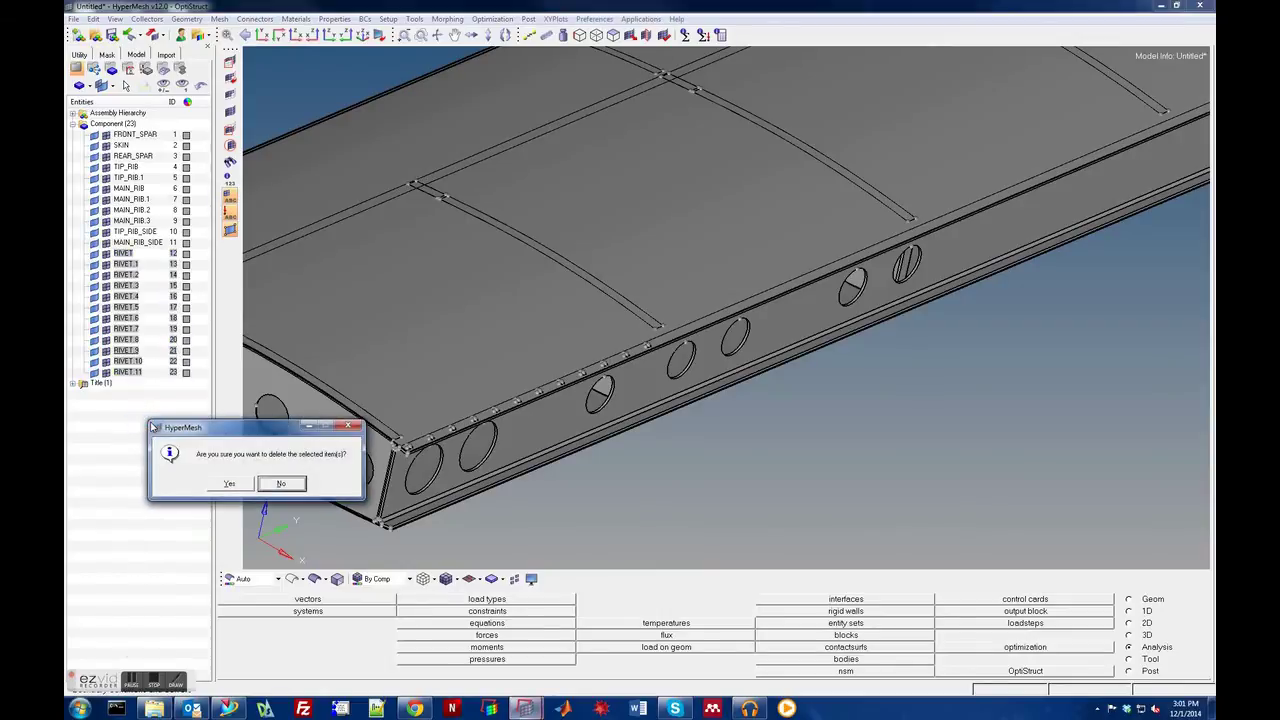
click(218, 482)
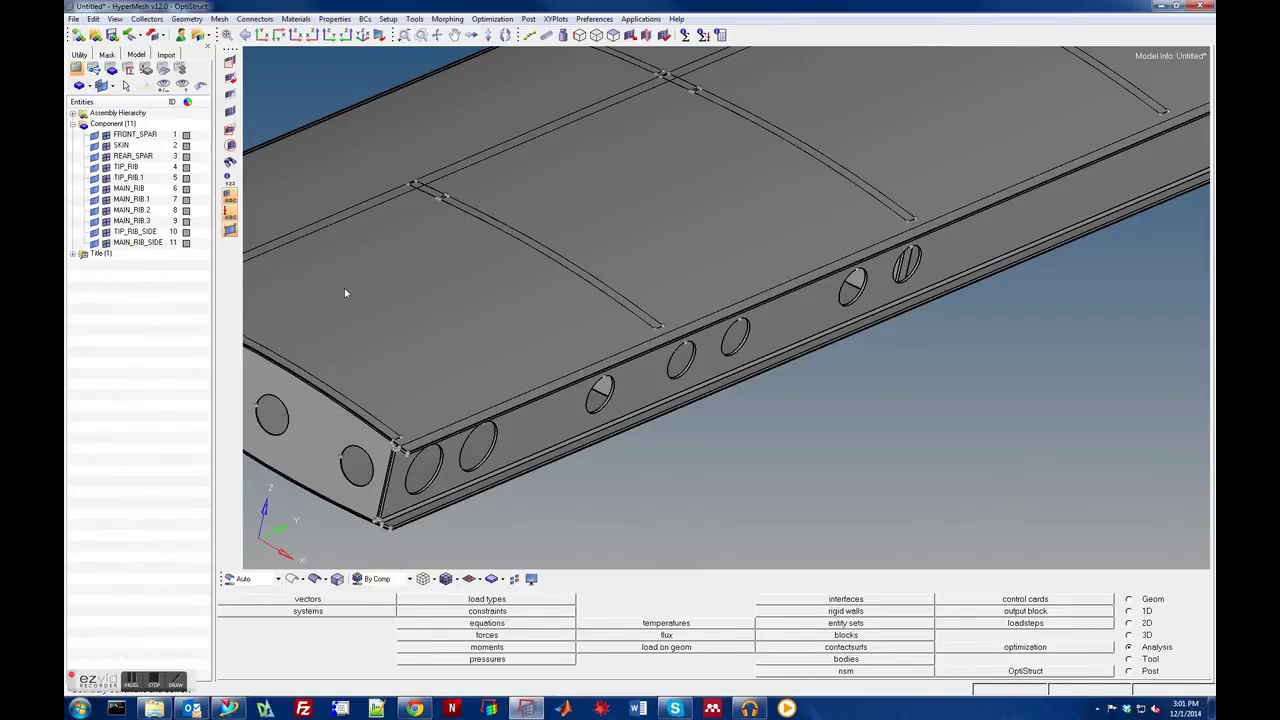
- Count all geometry, confirming 11 solids and 387 surfaces with no free points or lines
key(f)
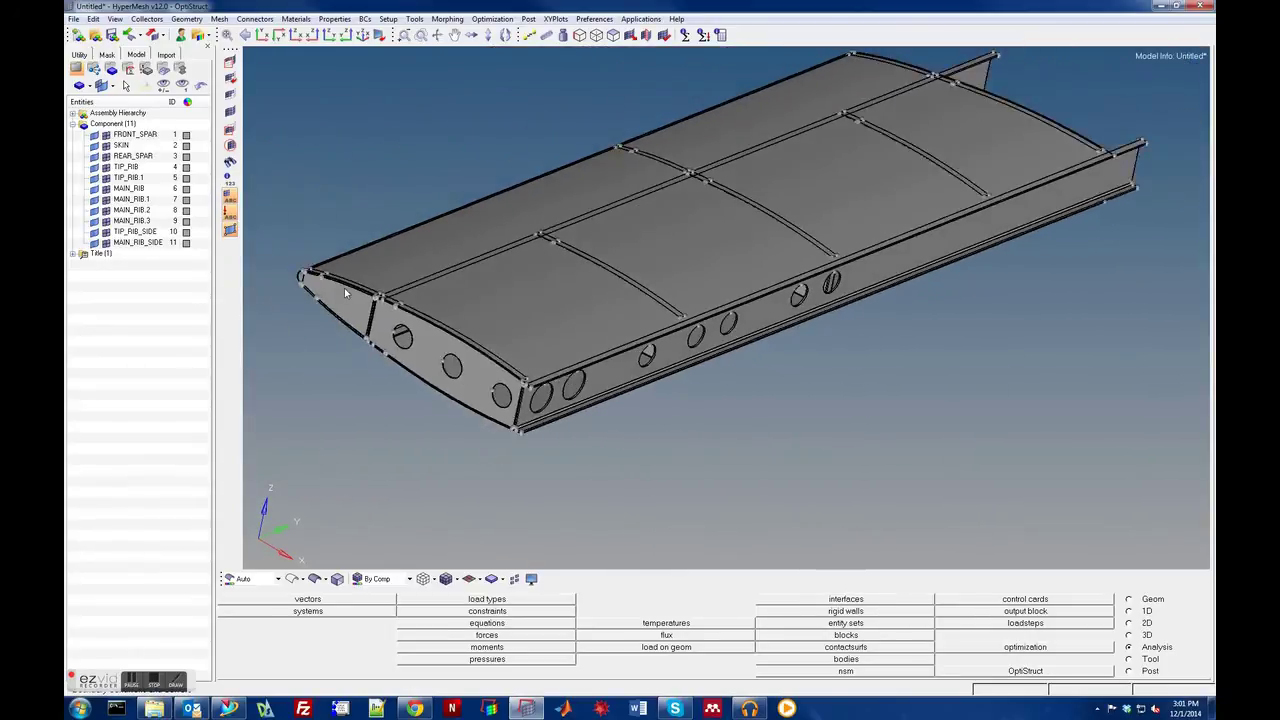
key(Up)
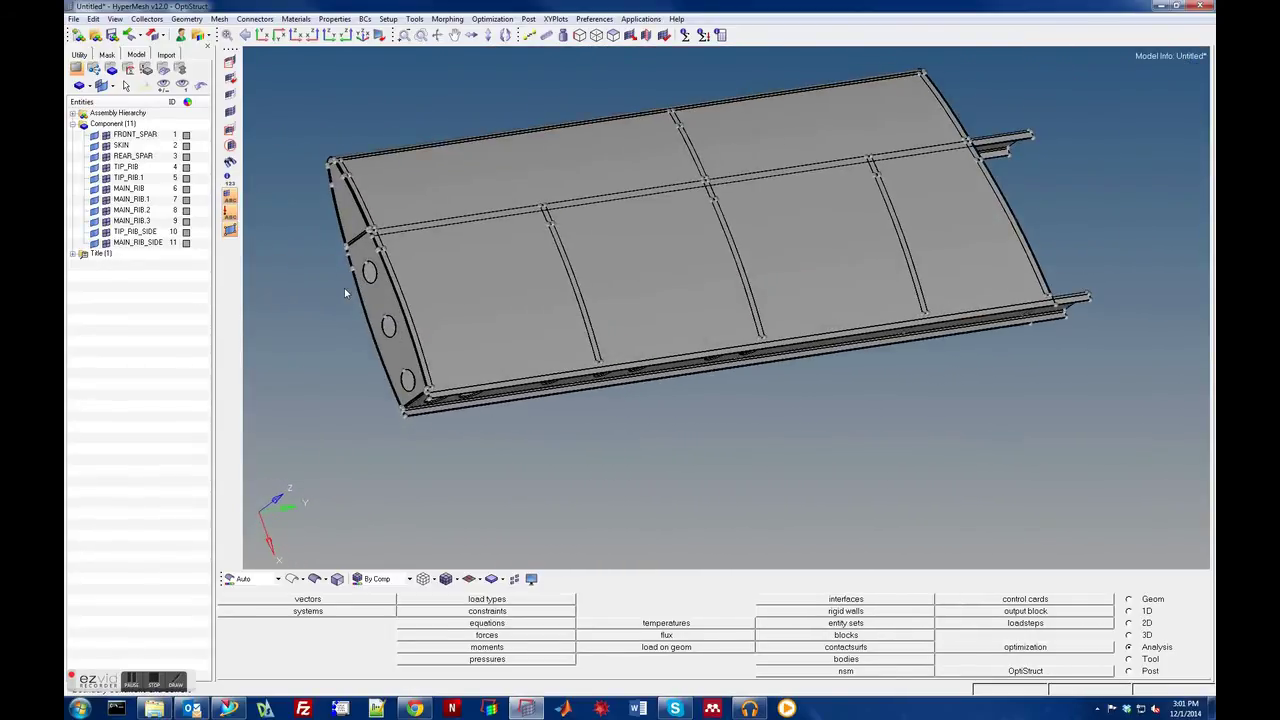
key(Down)
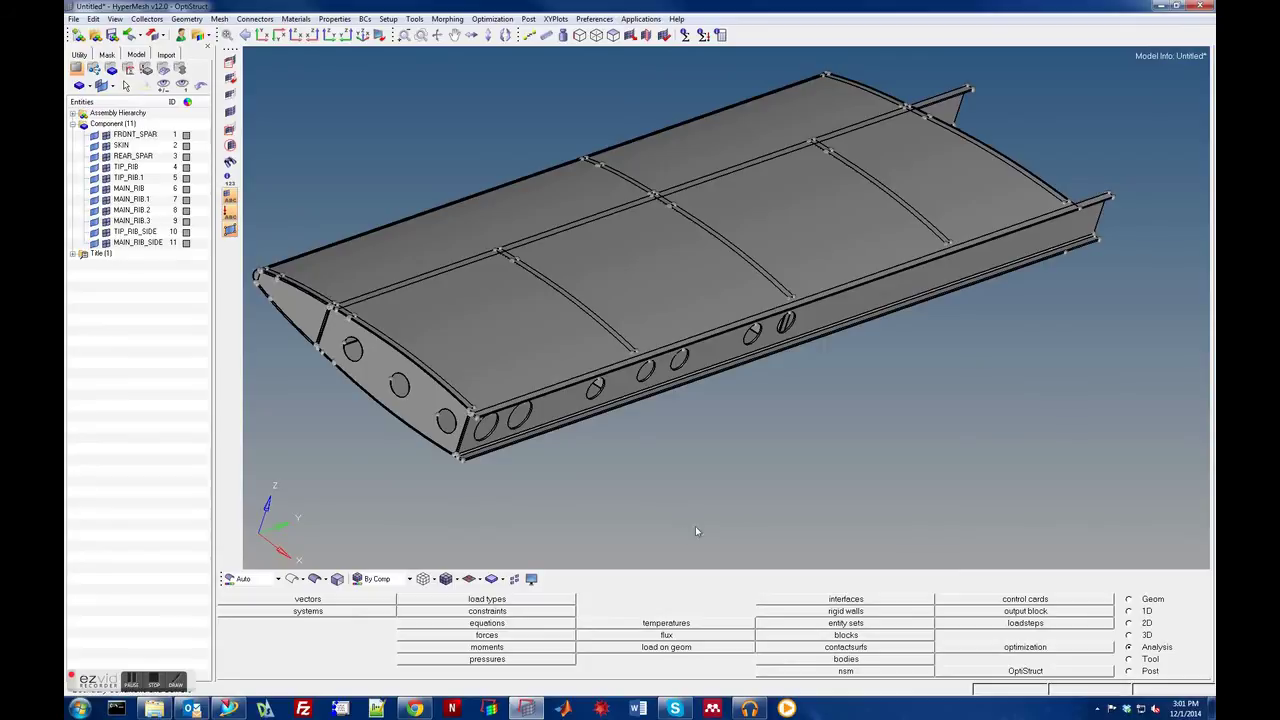
key(Up)
key(Down)
click(1129, 659)
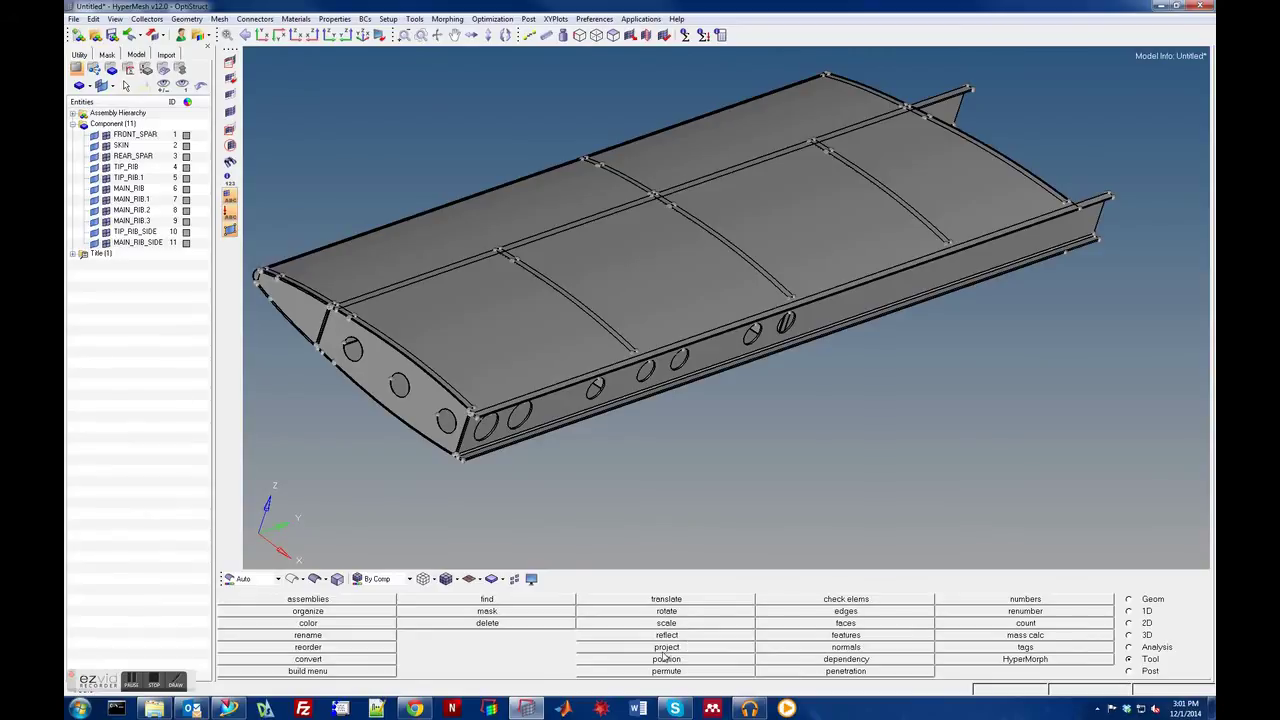
click(1013, 626)
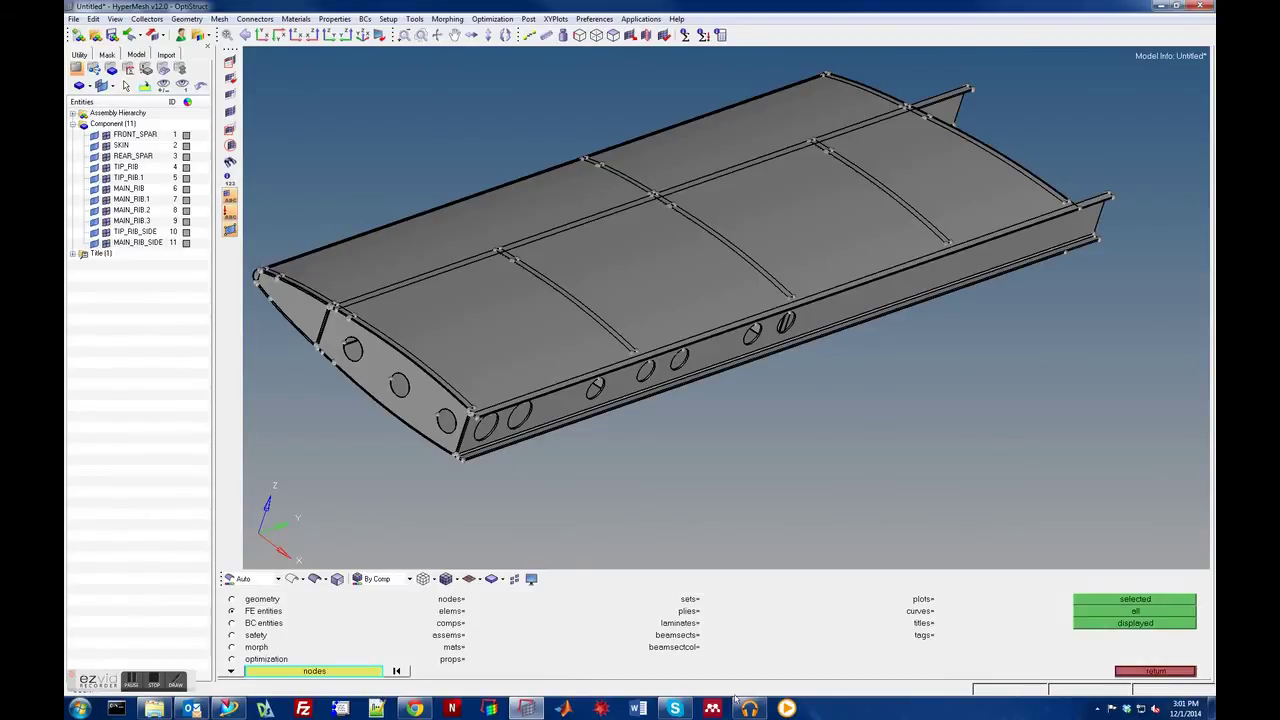
click(249, 603)
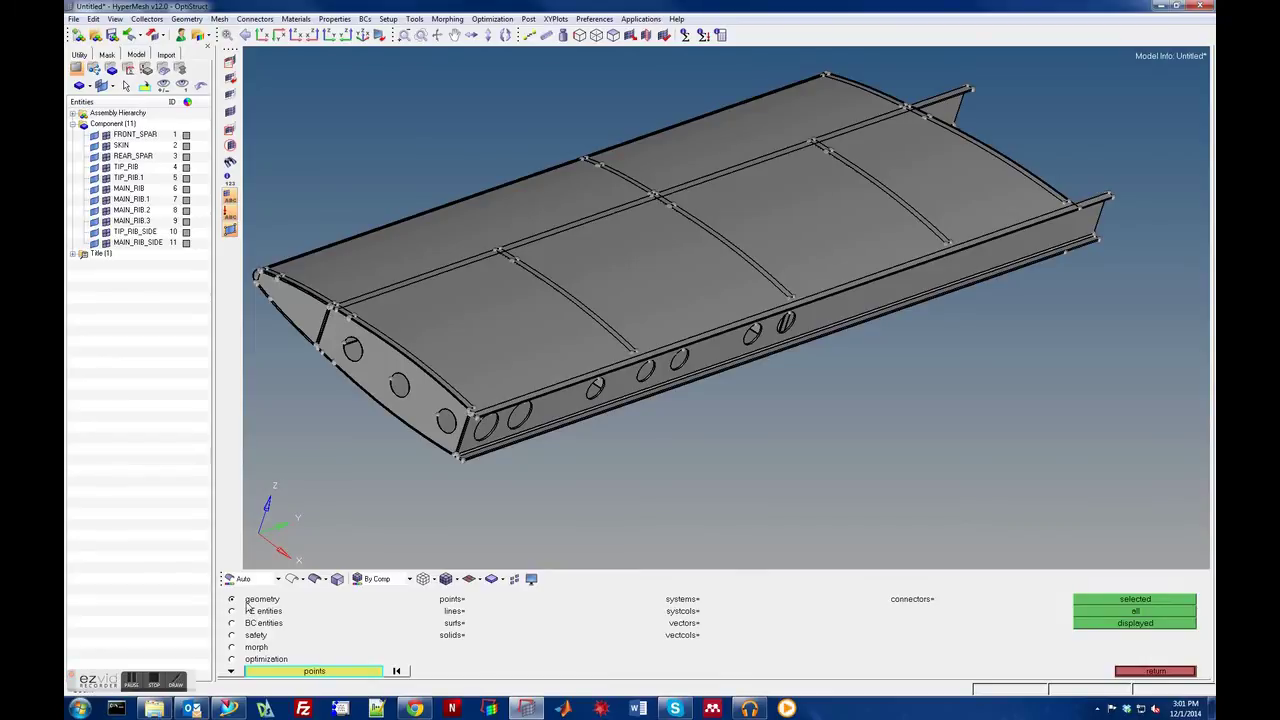
click(236, 672)
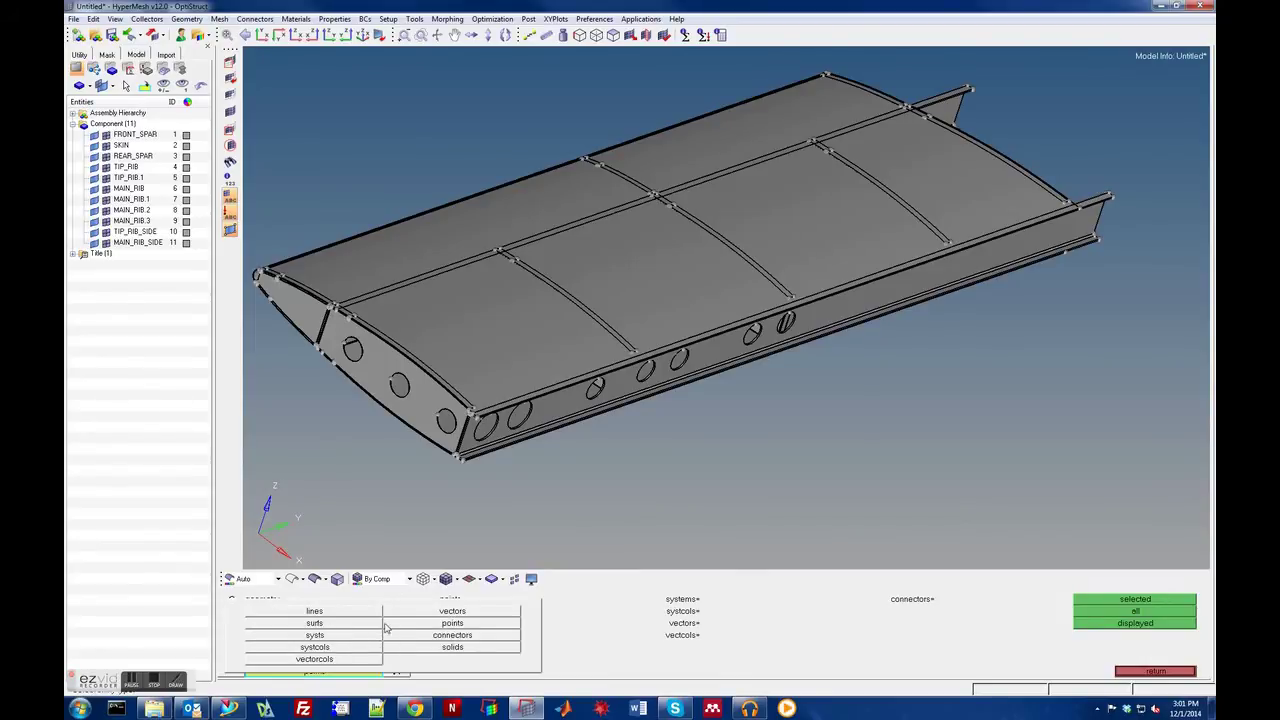
click(420, 649)
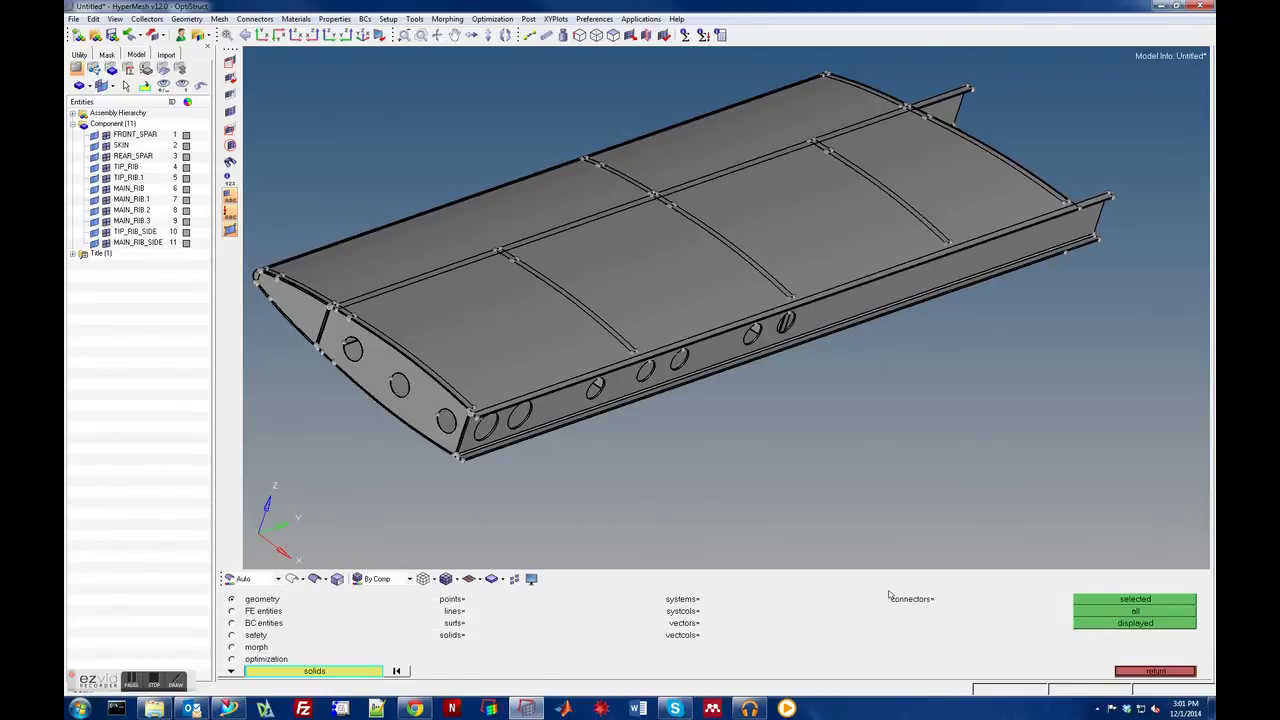
click(1117, 612)
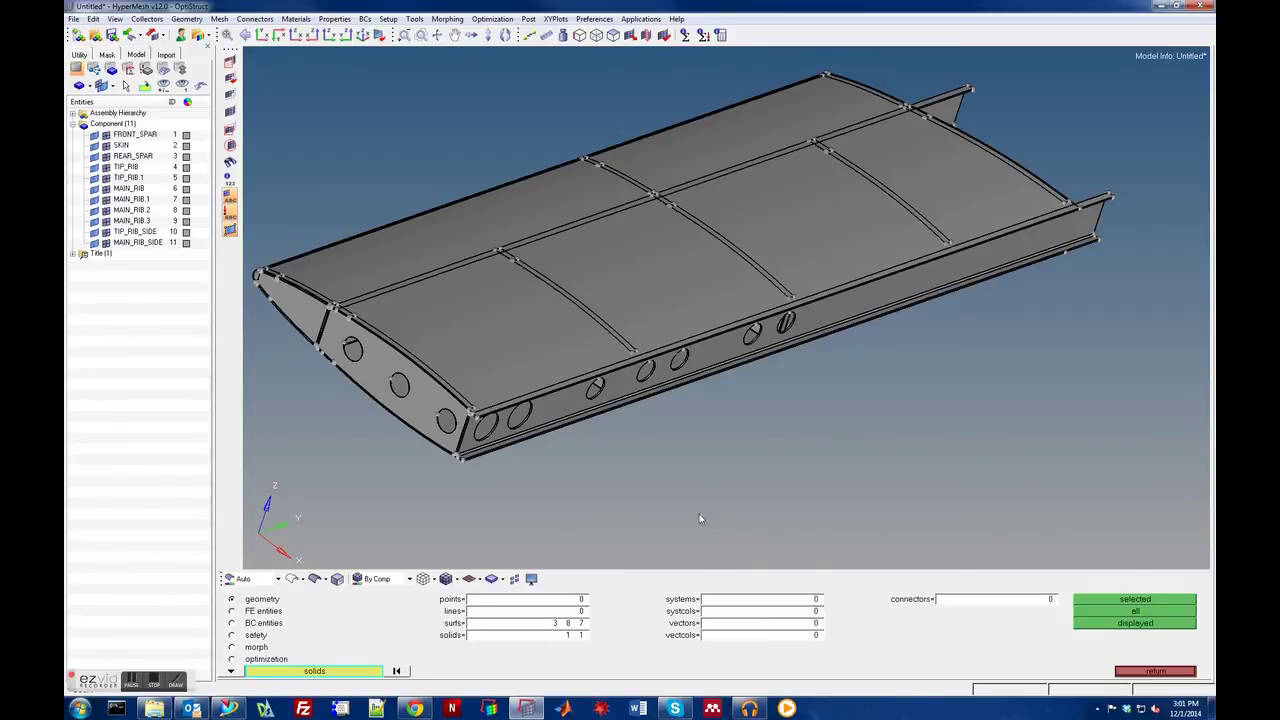
click(1154, 671)
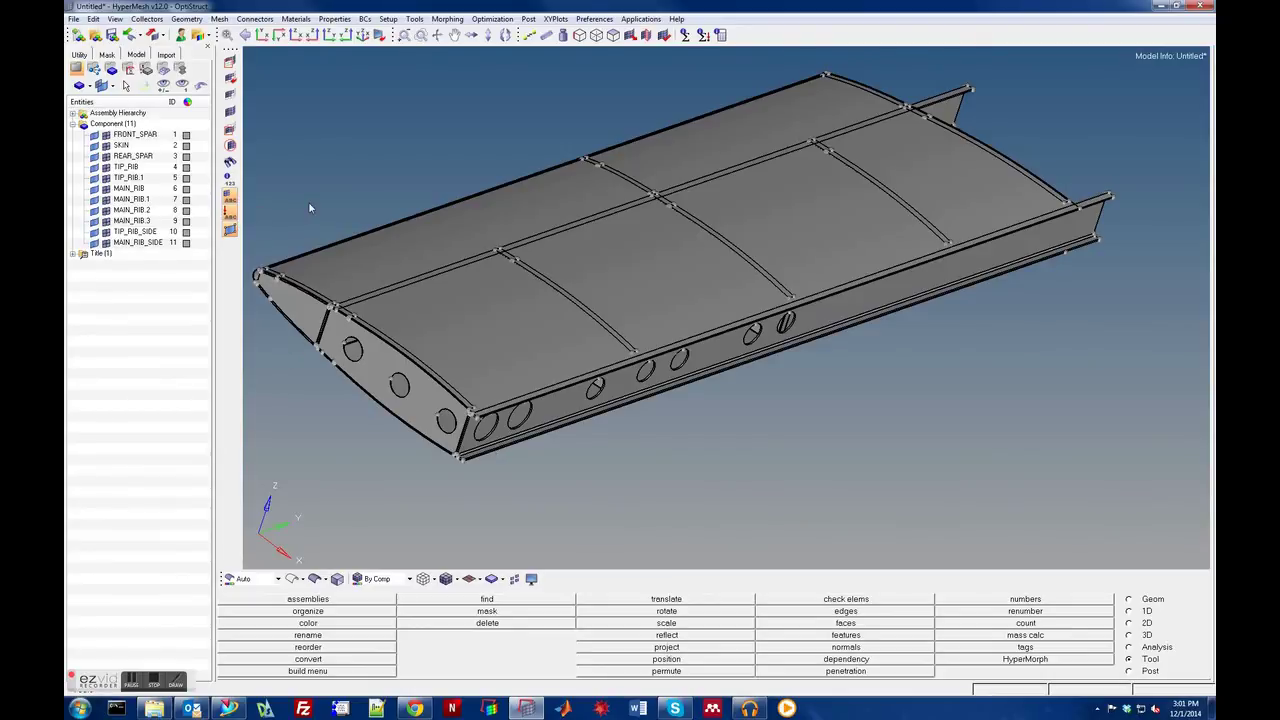
- Save the model as wing_model1, a HyperMesh binary file in the Wing folder
click(74, 19)
click(93, 85)
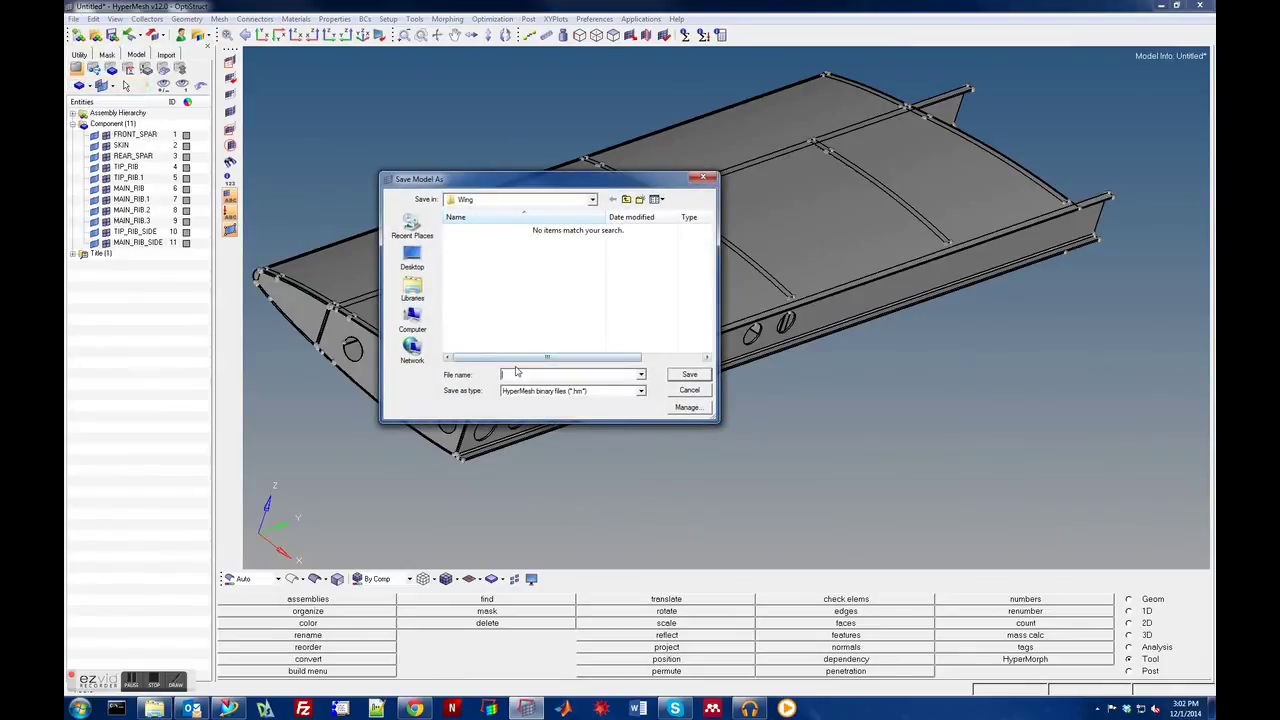
text(wing_model1.hm)
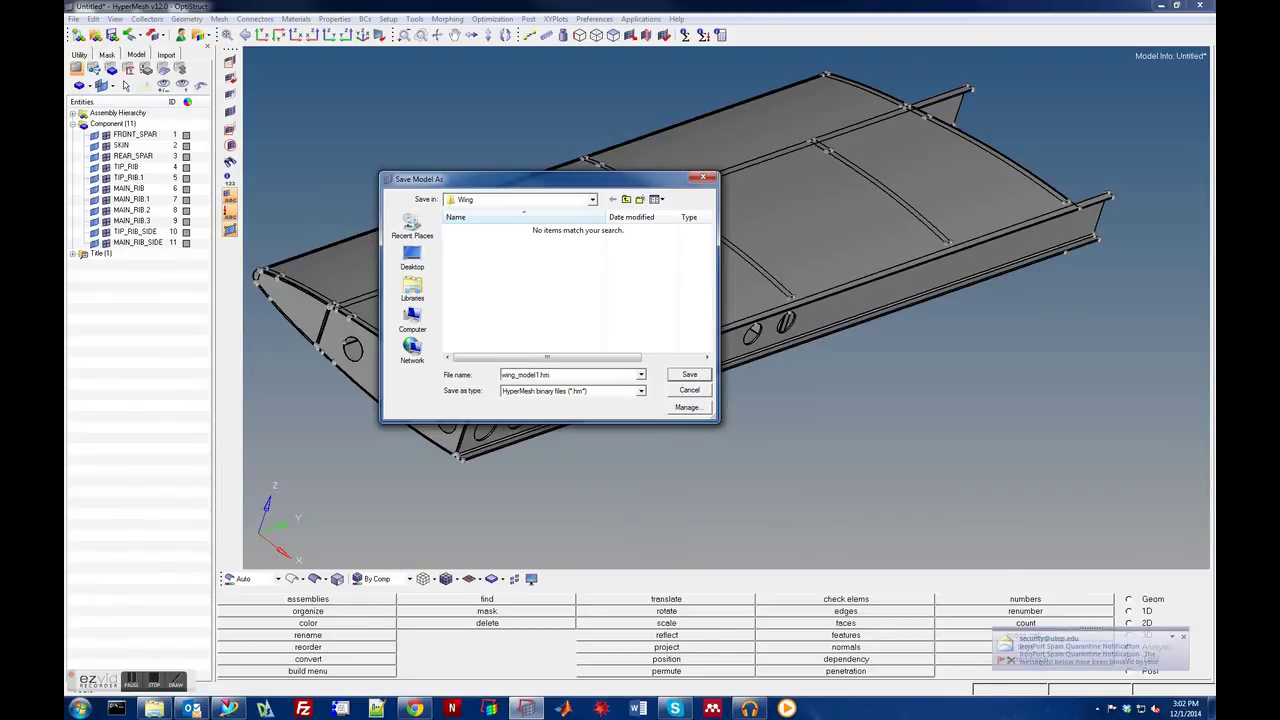
key(Return)
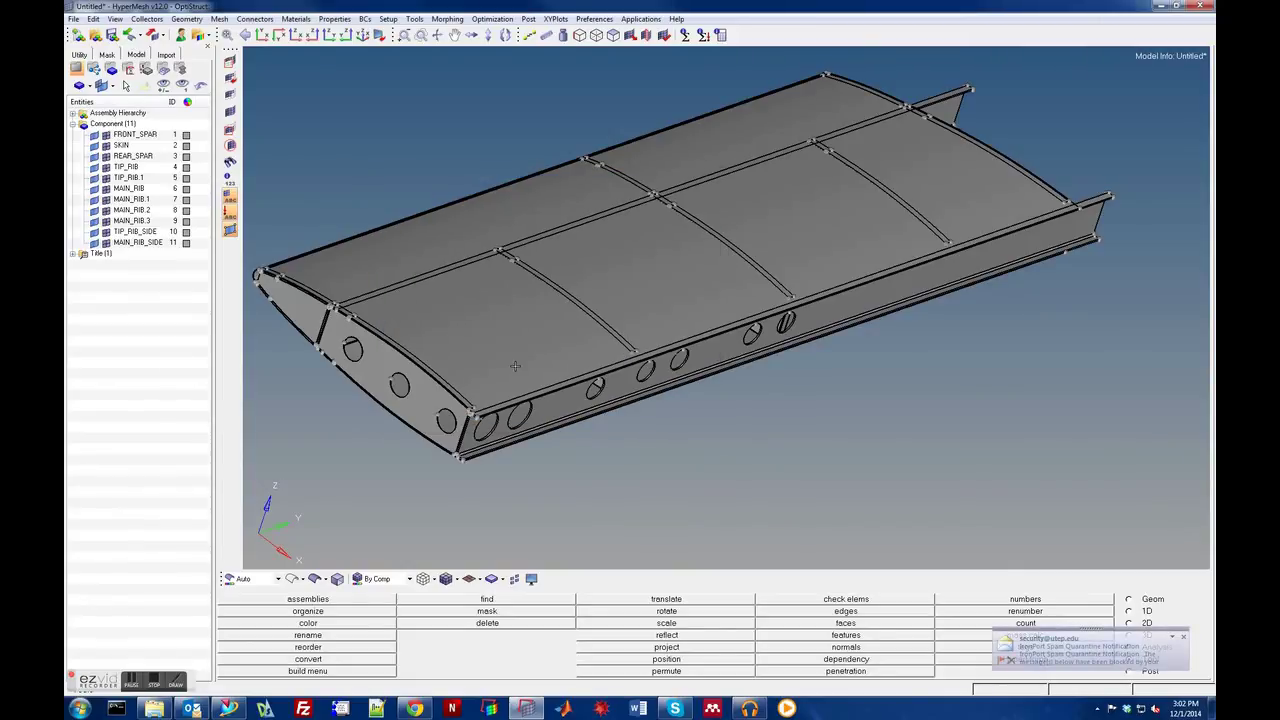